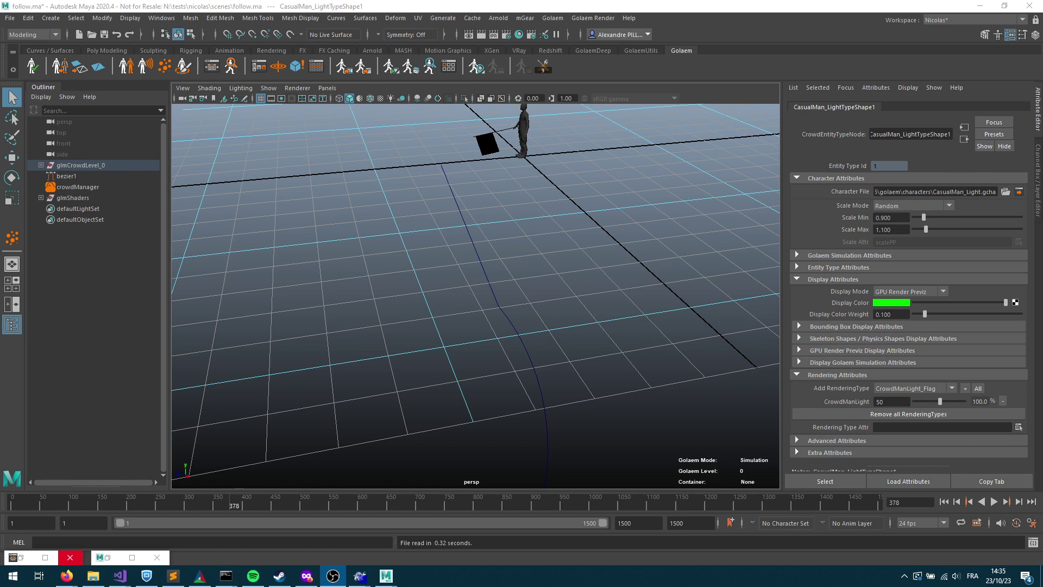
- Place a population locator with 25 slots spaced 1.357 apart and rotated about 346°
click(164, 66)
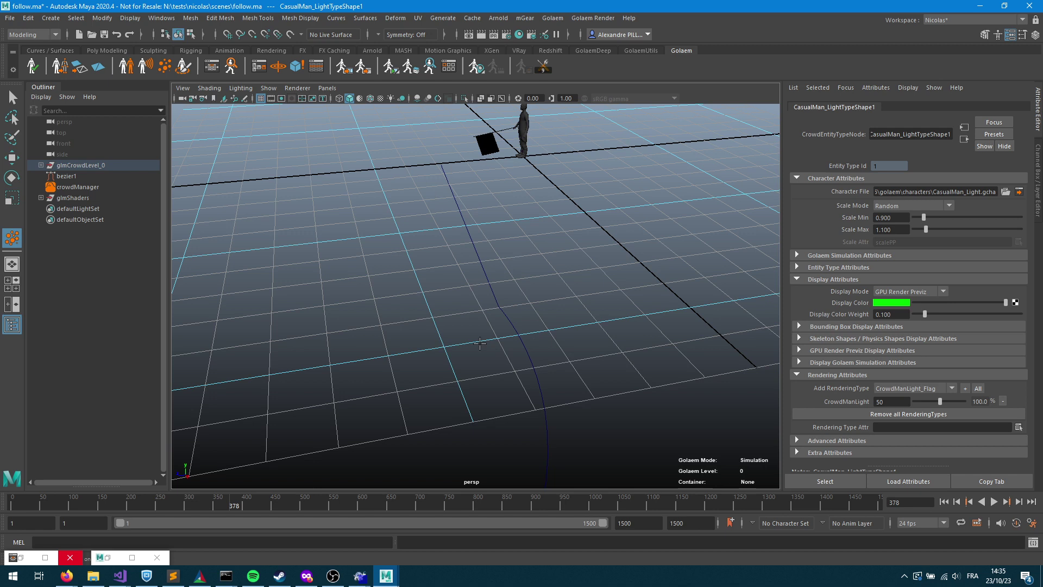
drag(467, 227, 587, 244)
double_click(897, 203)
text(25)
key(Tab)
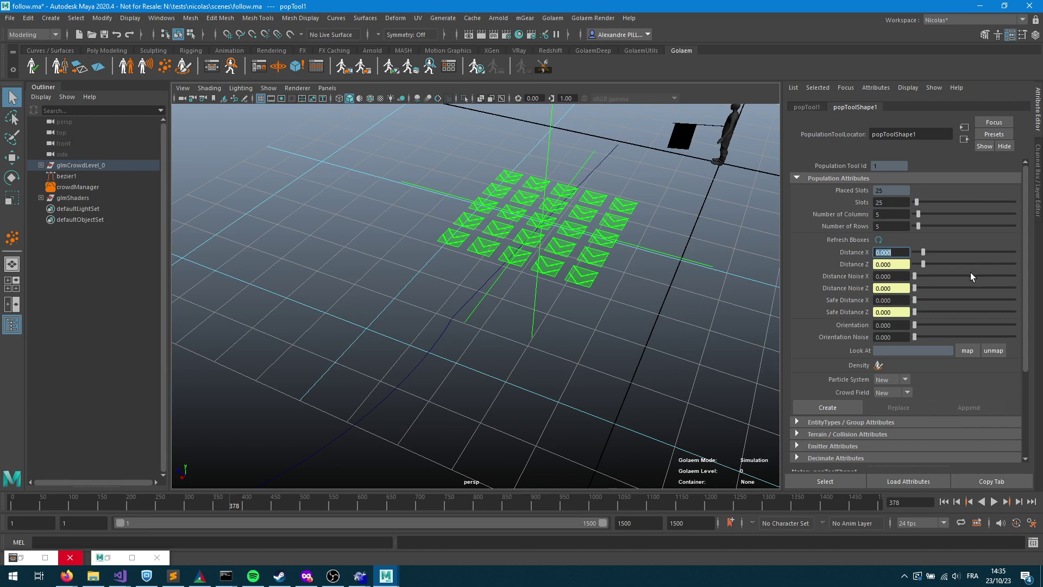
drag(925, 251, 935, 252)
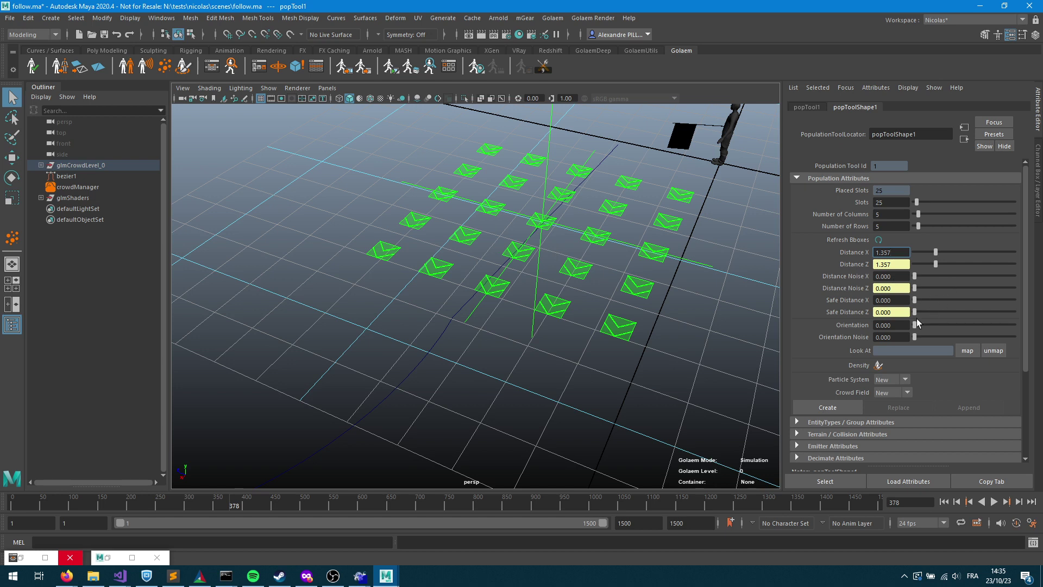
drag(915, 325, 1009, 326)
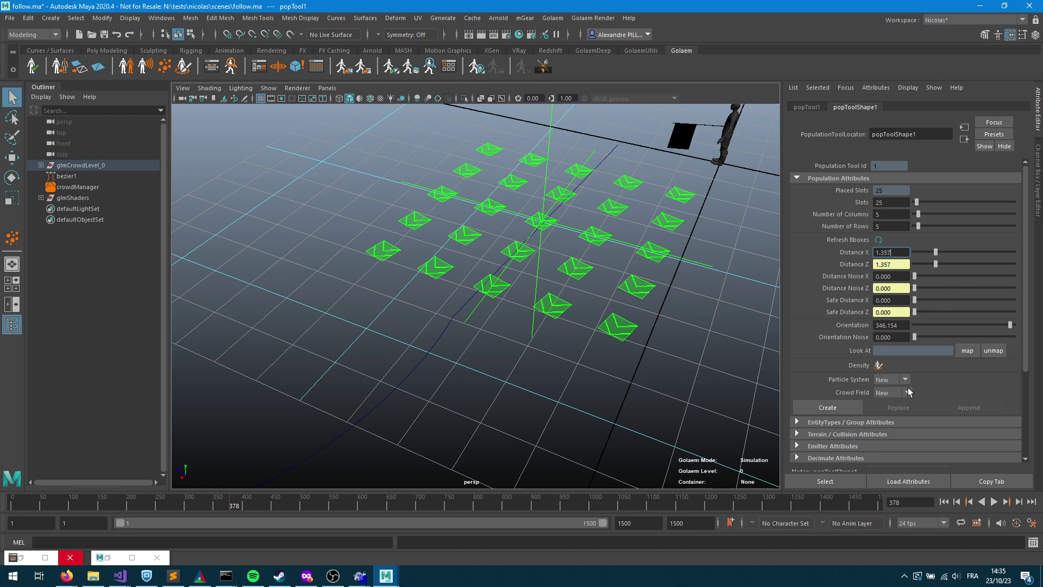
- Create the crowd field and step to frame 2 so the 25 characters spawn
click(827, 406)
click(944, 501)
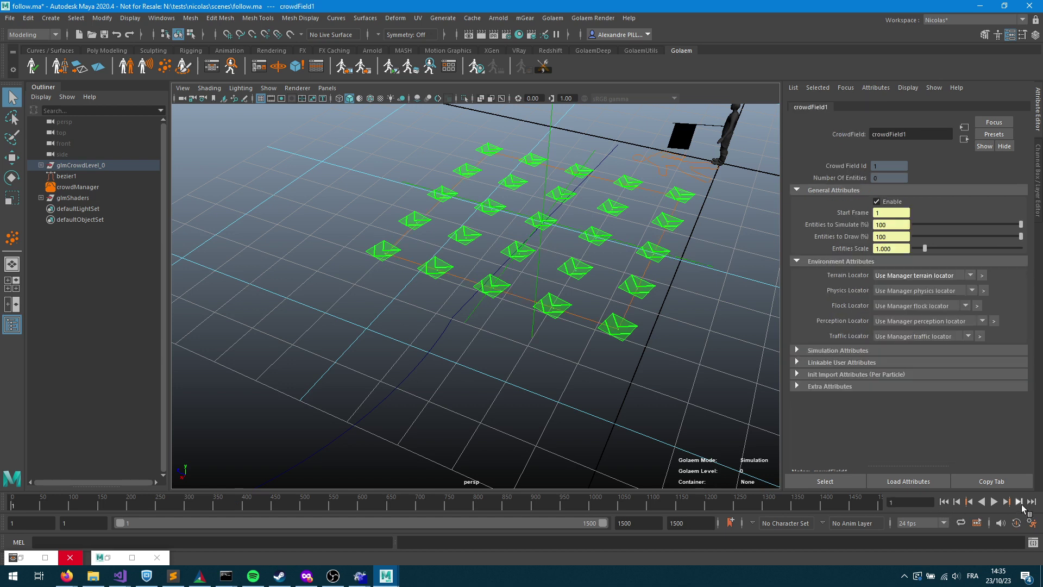
click(1018, 502)
alt+middle_drag(594, 315, 572, 342)
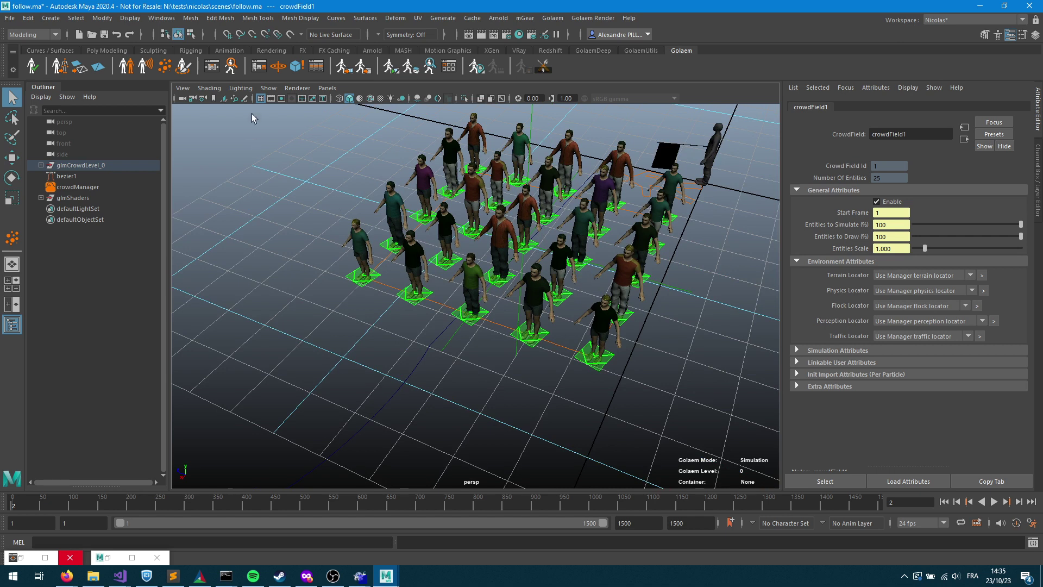
- Insert a Goto node on CasualMan_LightTypeShape1's main behavior transition
click(212, 66)
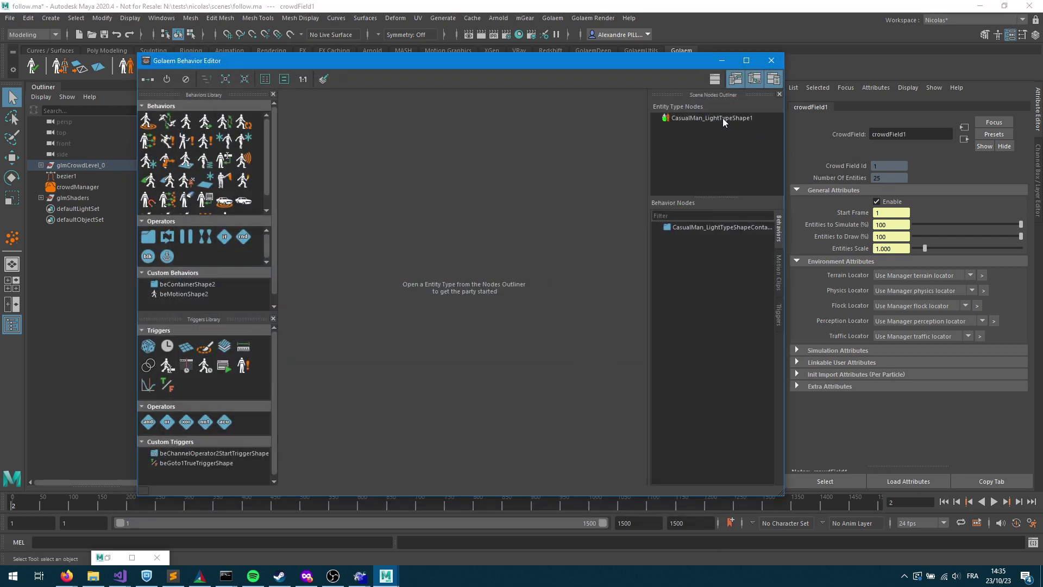
double_click(722, 118)
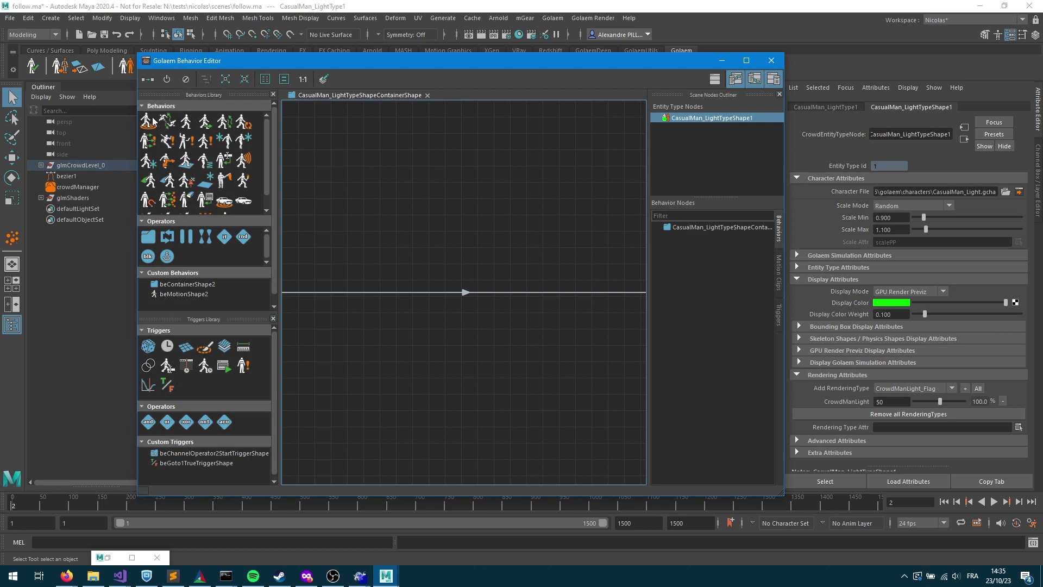
drag(154, 120, 478, 234)
drag(186, 120, 496, 348)
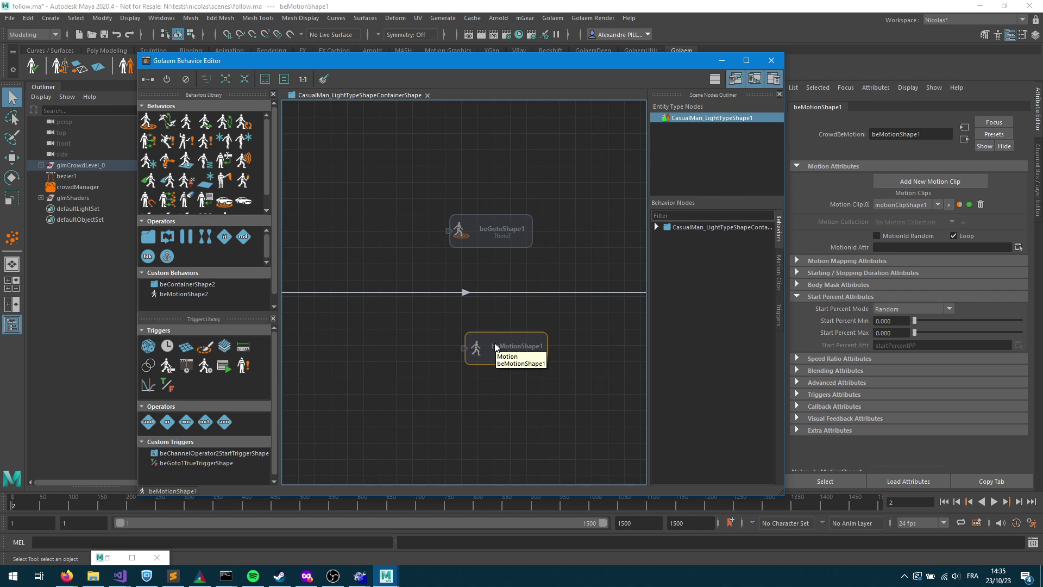
drag(483, 225, 470, 294)
drag(492, 346, 458, 385)
click(458, 308)
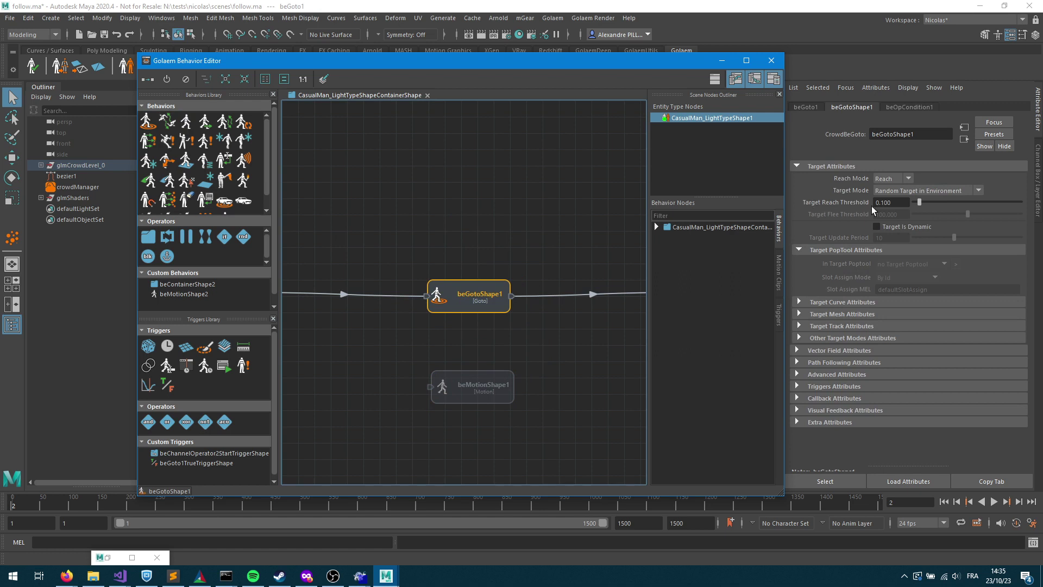
- Set the Goto target mode to Follow Curve and assign bezier1 as its curve
click(907, 191)
click(896, 253)
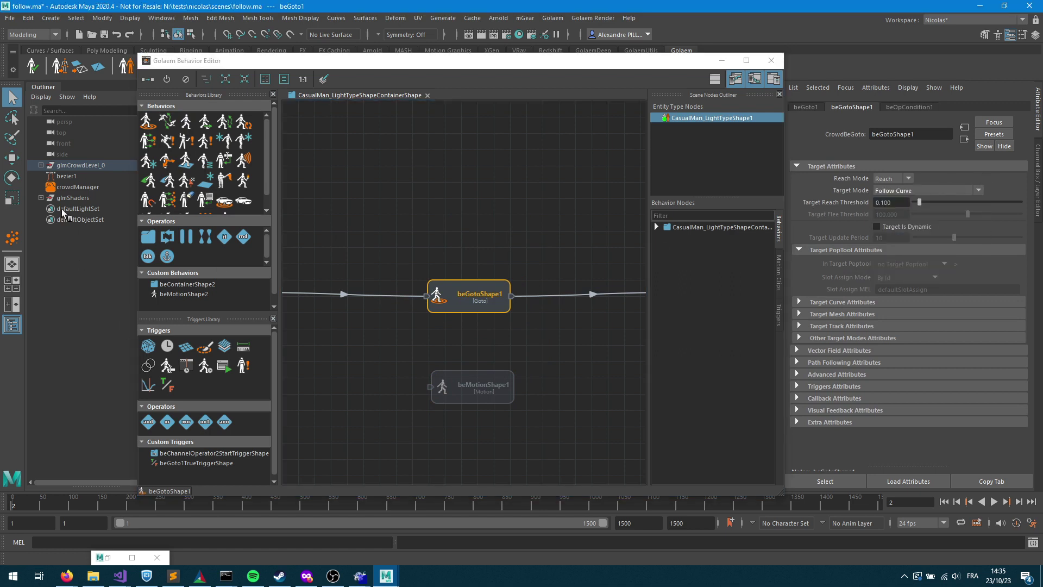
click(68, 177)
click(458, 304)
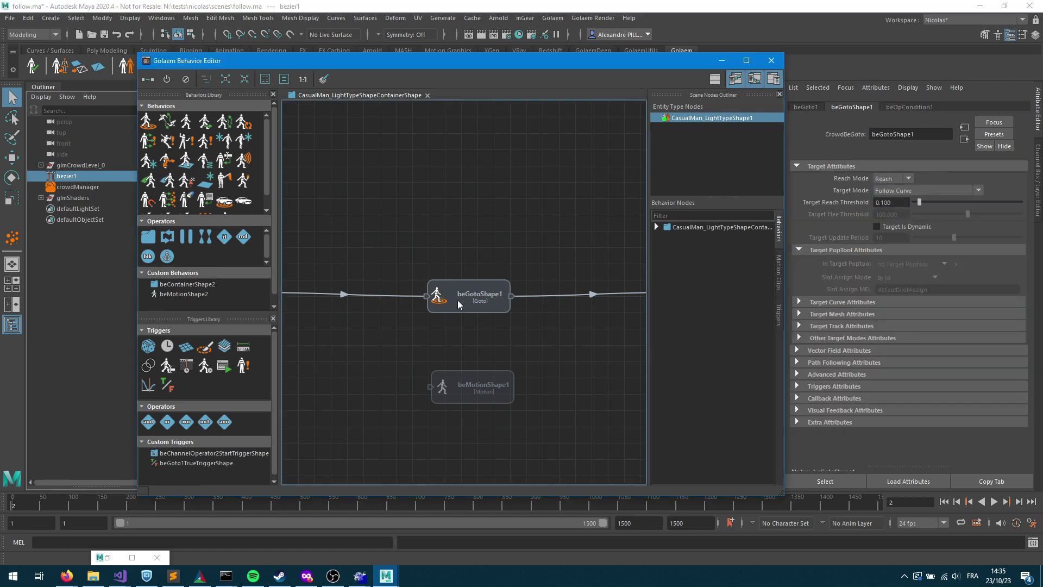
click(458, 304)
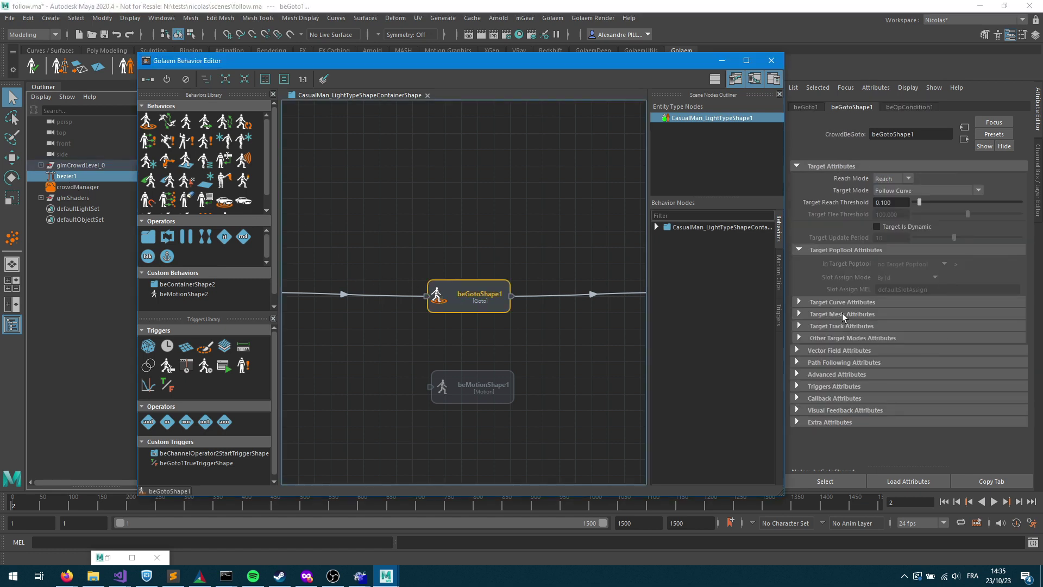
click(841, 302)
click(1003, 316)
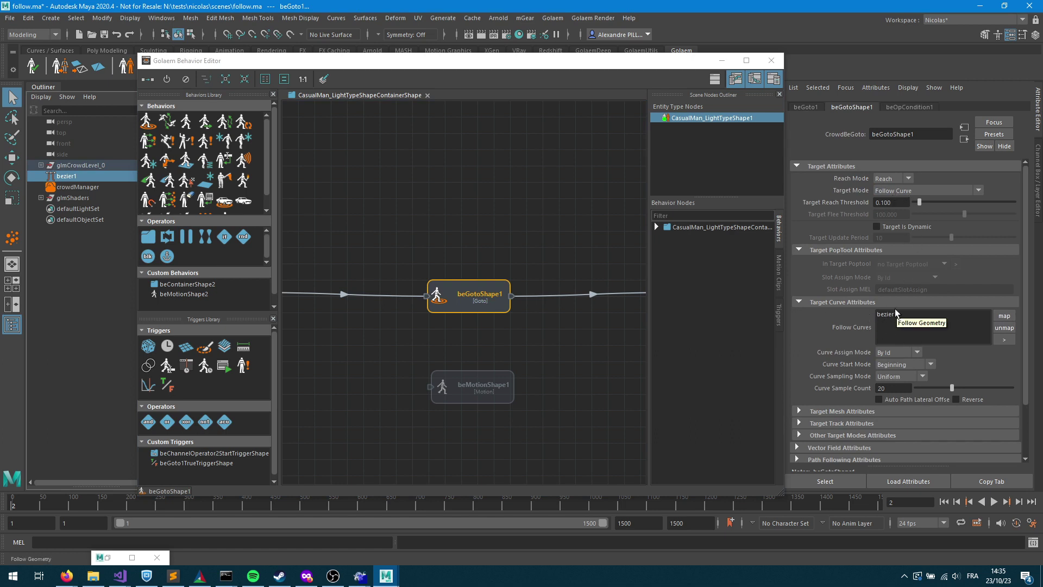
- Play the crowd simulation to frame 40, then rewind to frame 2 and zoom out
click(722, 60)
click(945, 502)
click(994, 502)
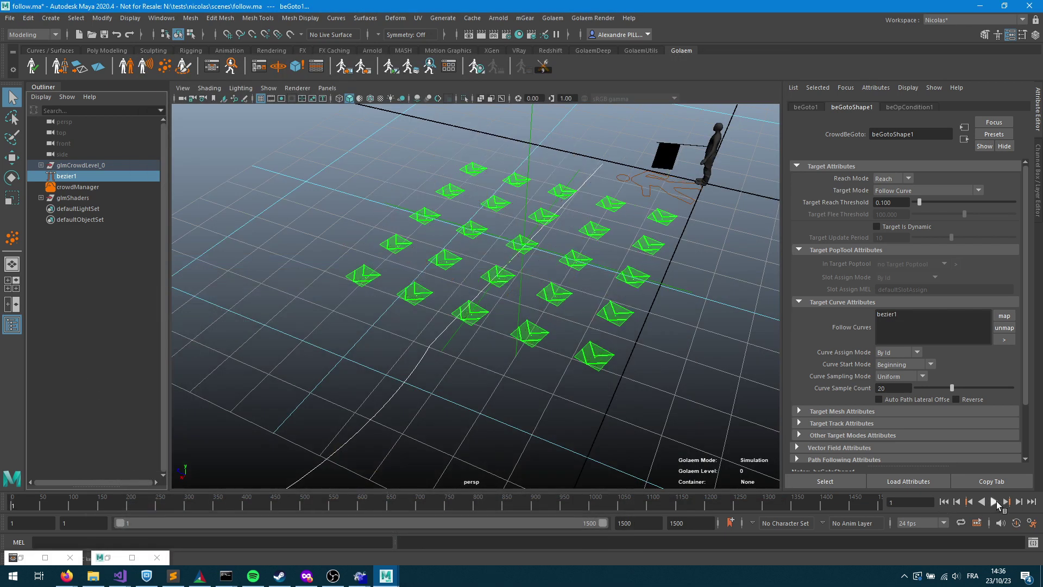
click(994, 501)
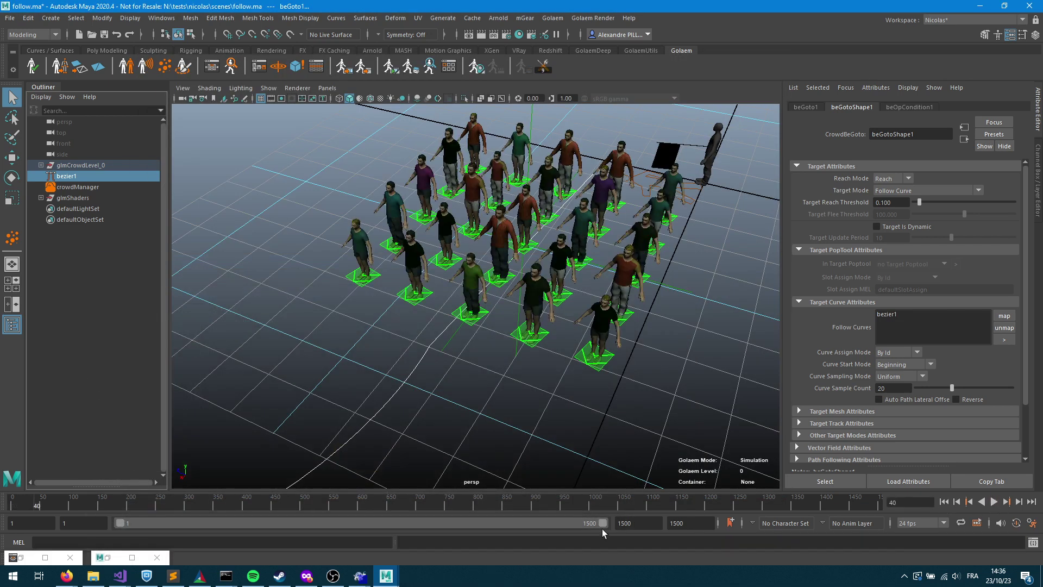
click(945, 502)
click(1018, 501)
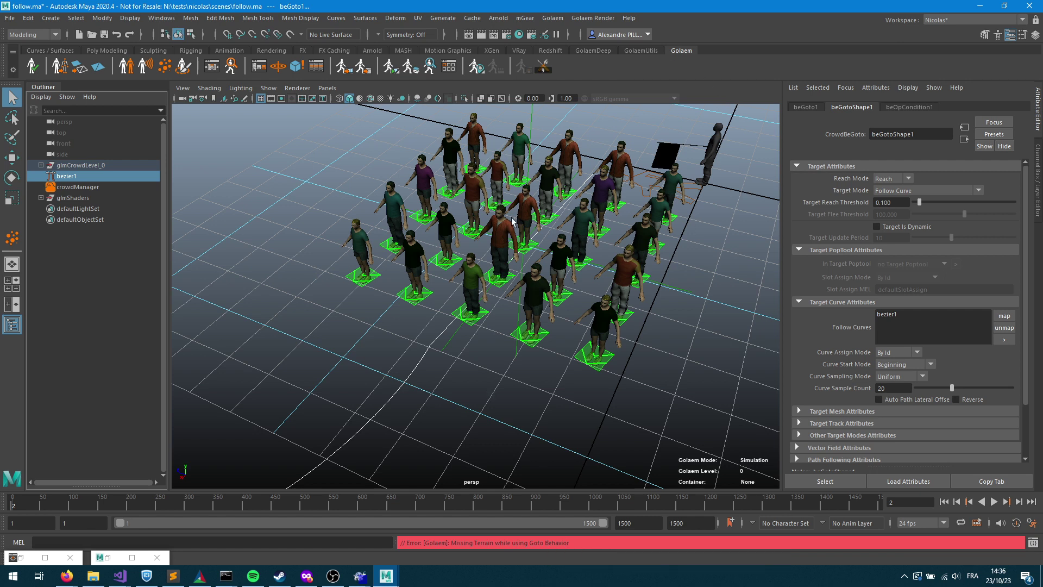
scroll(516, 282, down, 4)
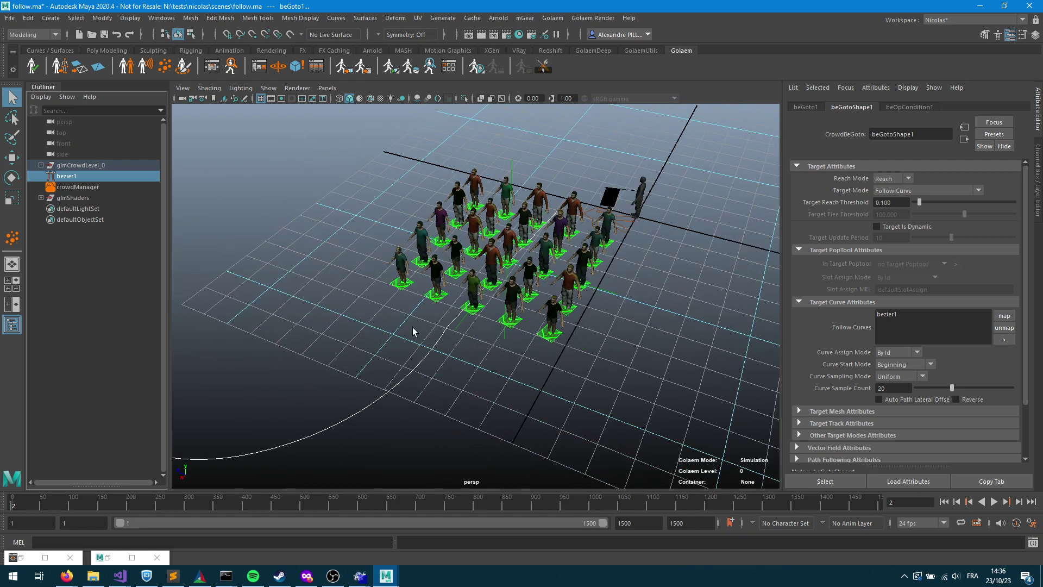
scroll(412, 331, down, 2)
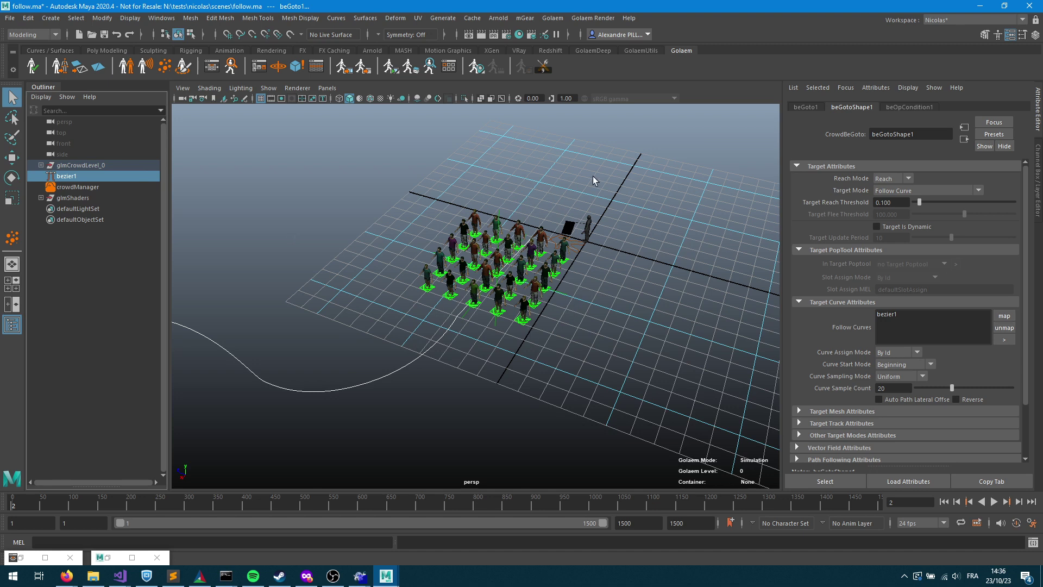
- Create a terrain locator and select terrain1 under glmEnvironments in the Outliner
click(81, 68)
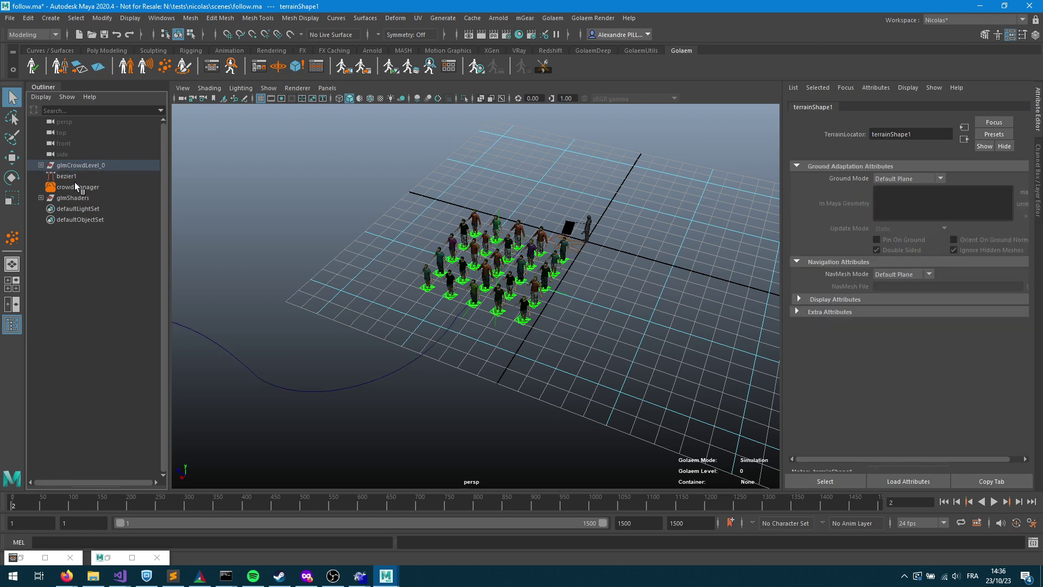
click(41, 165)
click(48, 209)
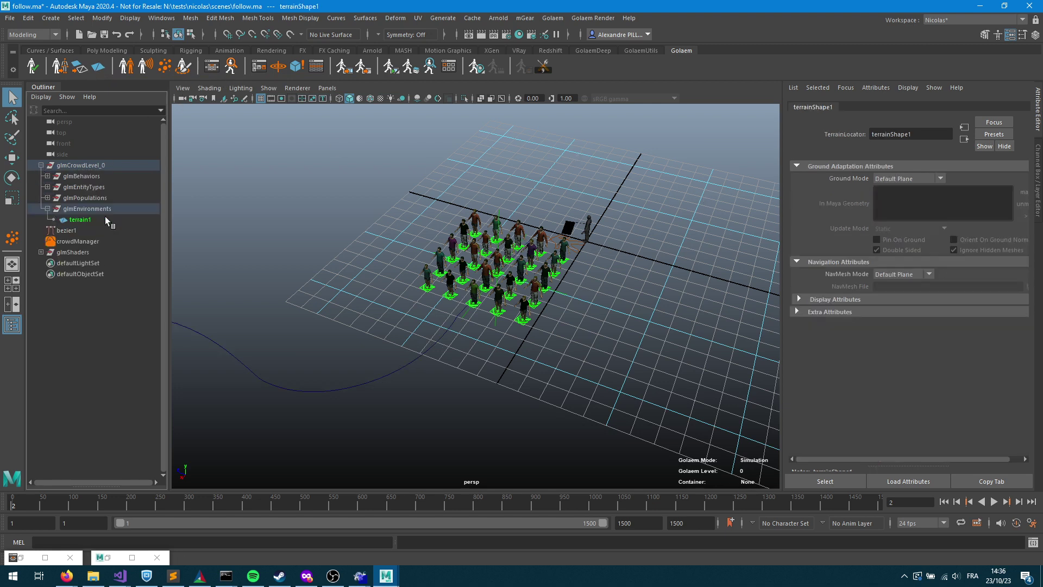
click(73, 219)
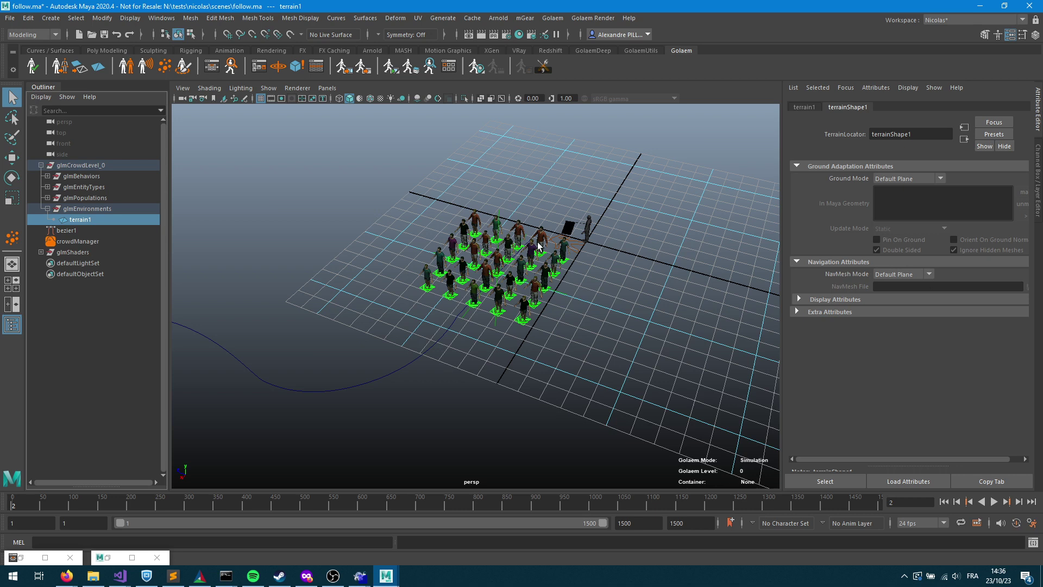
- Rerun the simulation to frame 11 and inspect a CasualMan agent's debug feedback
click(949, 502)
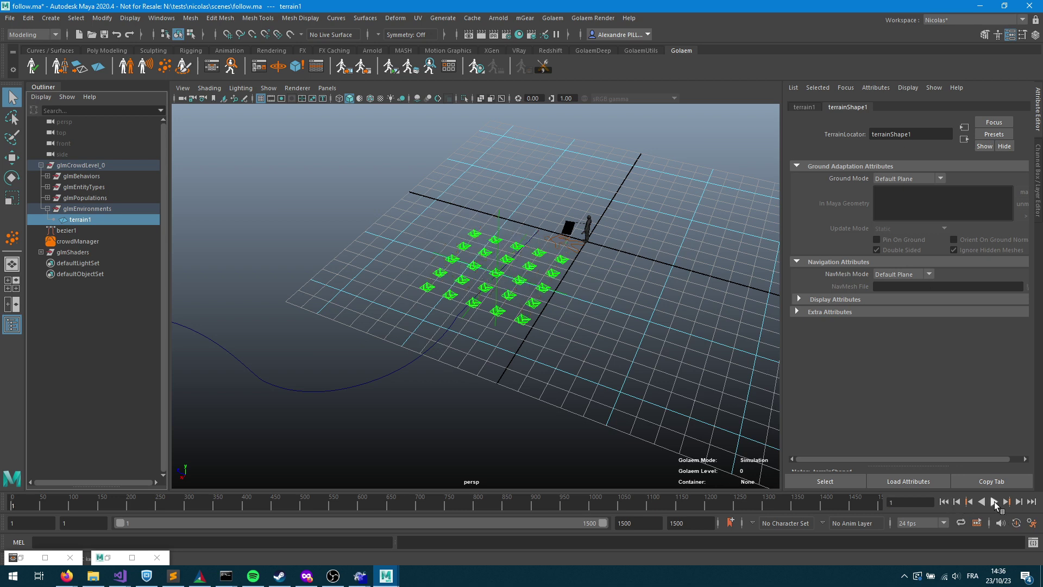
click(1019, 501)
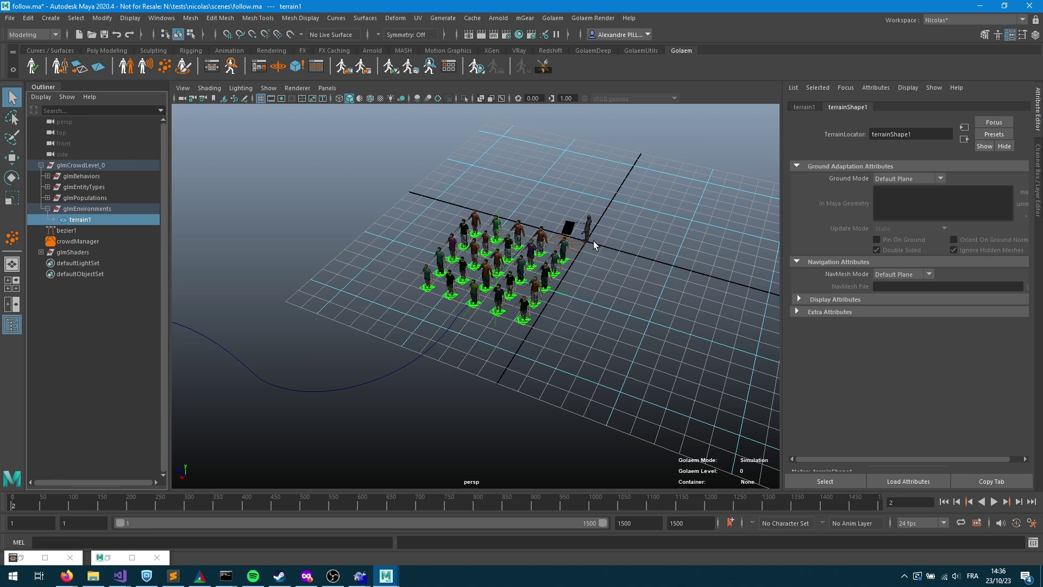
key(alt+v)
scroll(466, 366, up, 2)
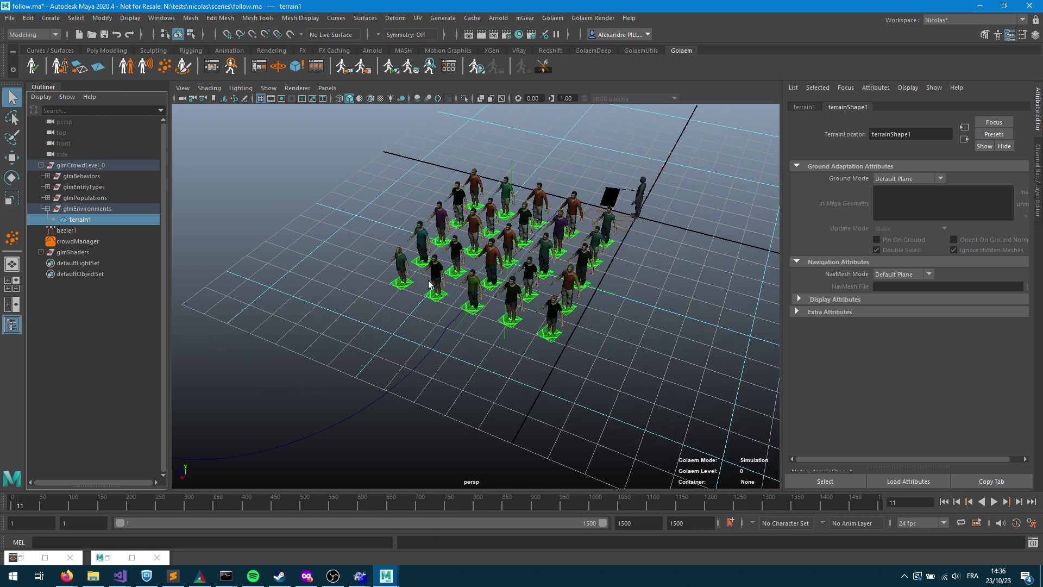
click(477, 291)
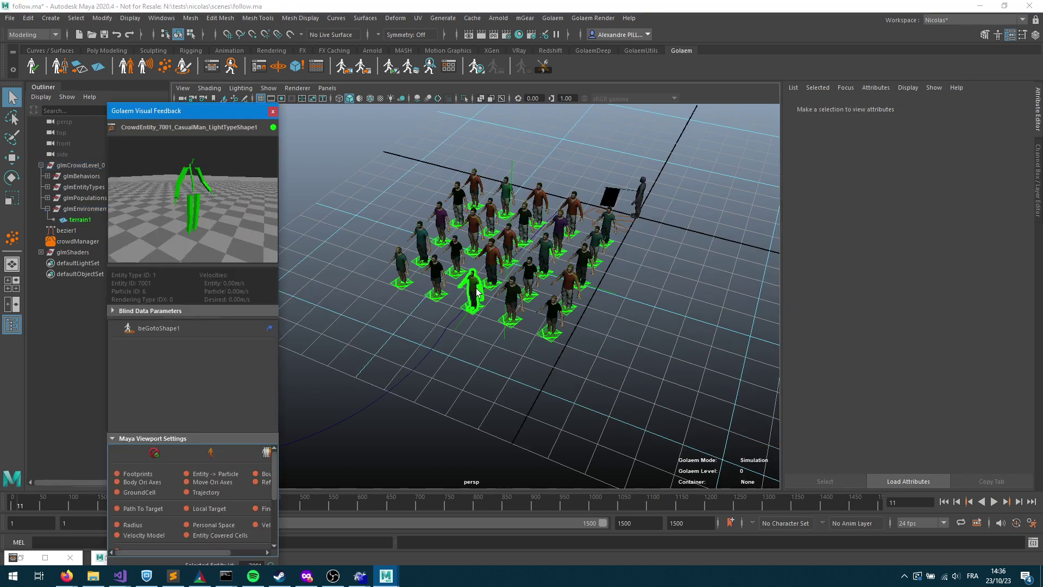
- Enable Local Target feedback, step to frame 14, and bring the view closer to the crowd
click(187, 509)
click(1019, 503)
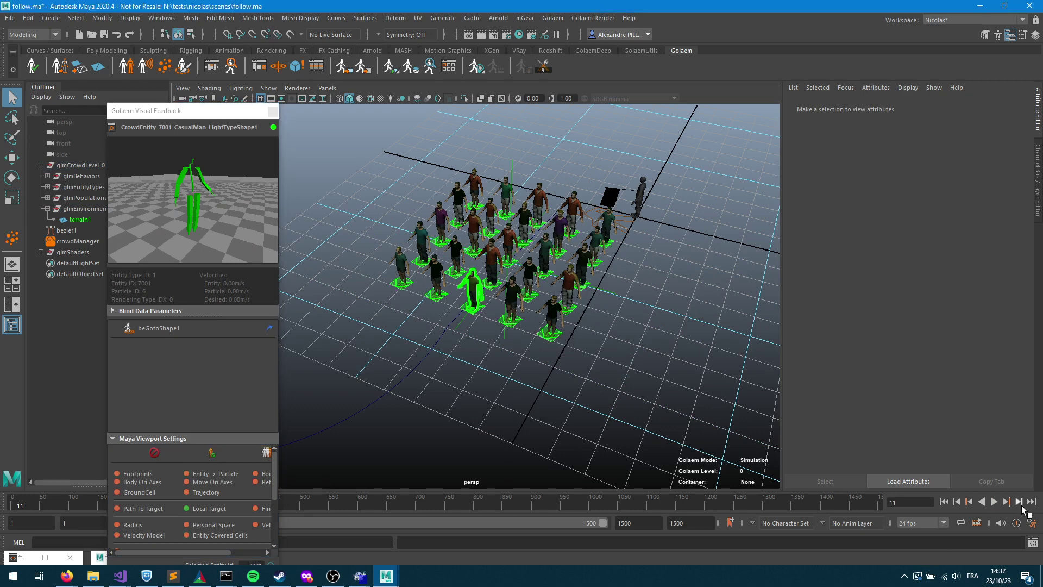
click(1019, 504)
click(1019, 504)
alt+drag(636, 273, 492, 314)
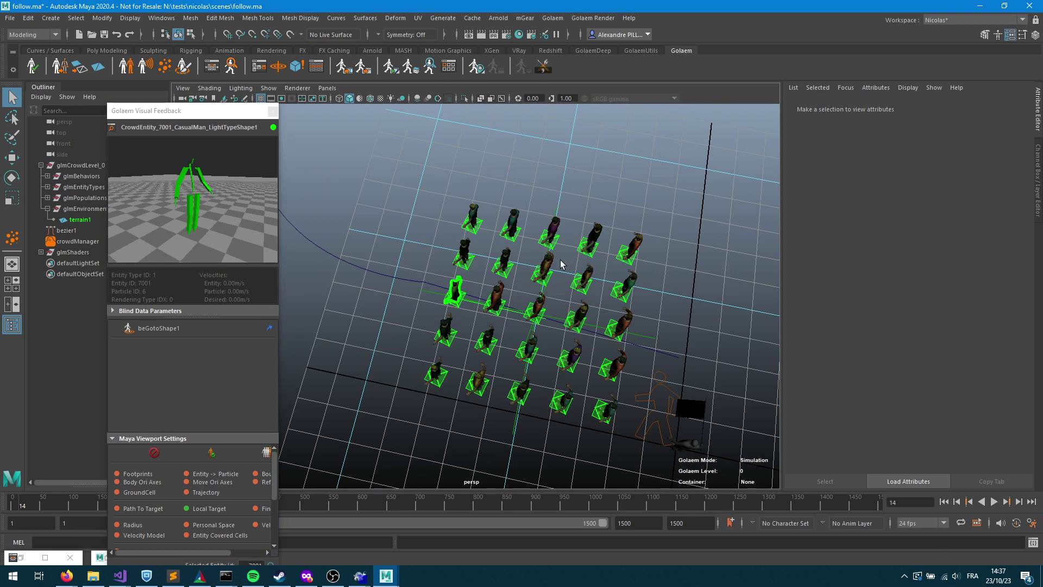
alt+drag(499, 336, 540, 338)
scroll(571, 326, up, 5)
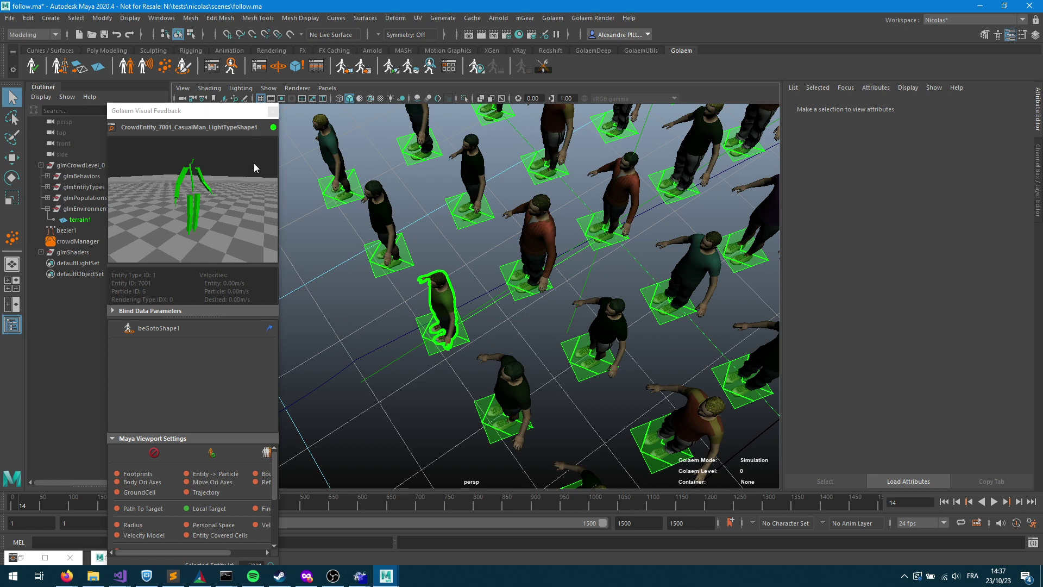
- Add a Navigation behavior in parallel with beGotoShape1 in the Behavior Editor
click(272, 112)
click(215, 72)
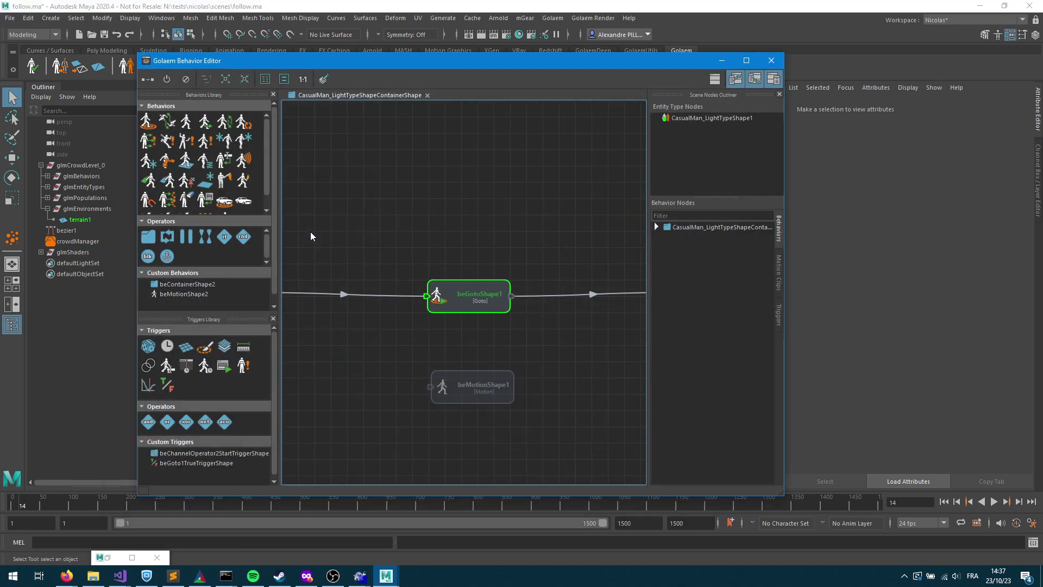
drag(461, 389, 451, 441)
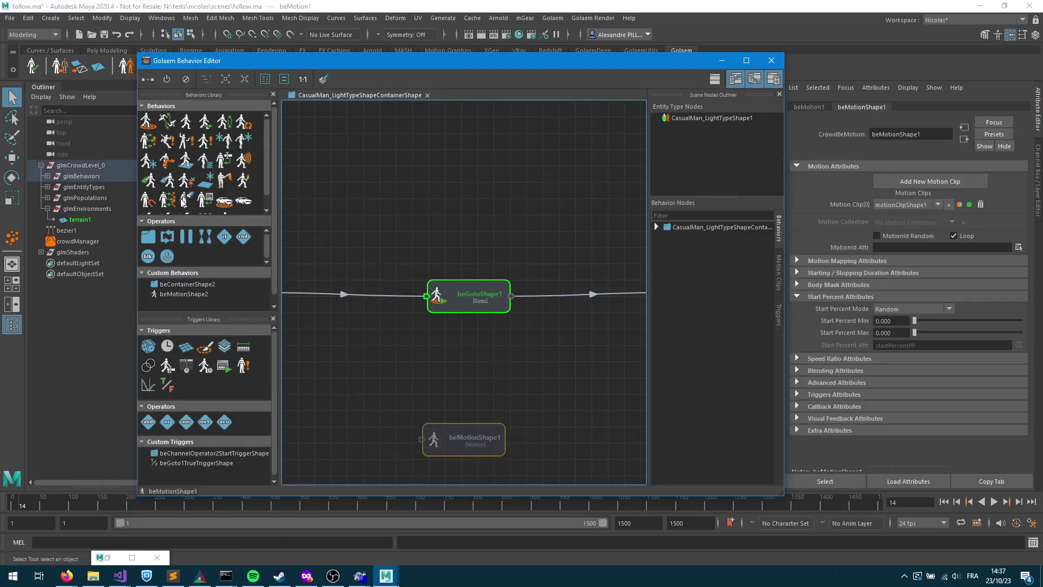
drag(168, 122, 446, 311)
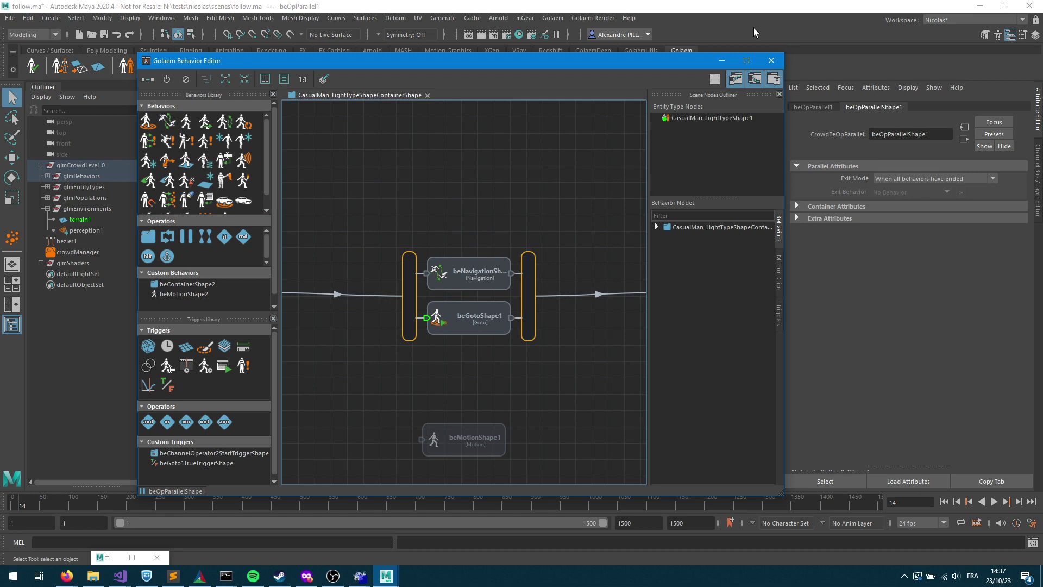
- Play the crowd to frame 68, then bring back beGotoShape1's settings
click(720, 60)
click(994, 501)
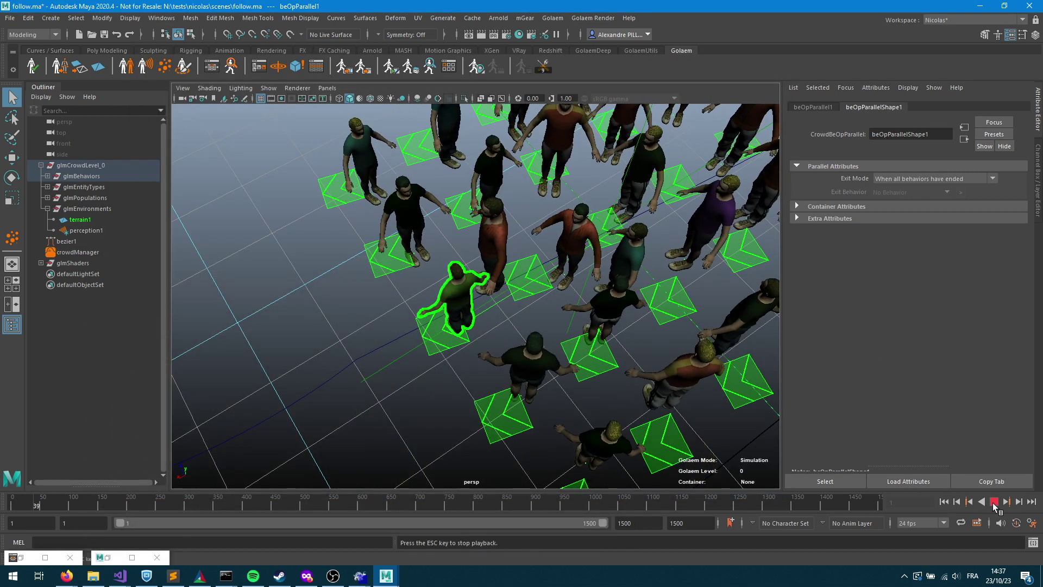
click(993, 501)
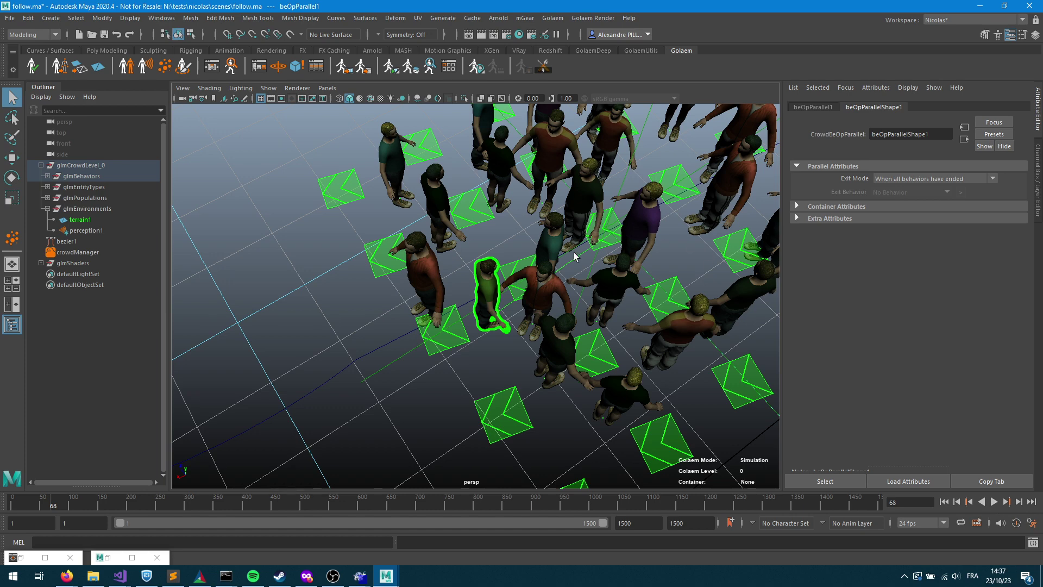
alt+drag(577, 257, 462, 275)
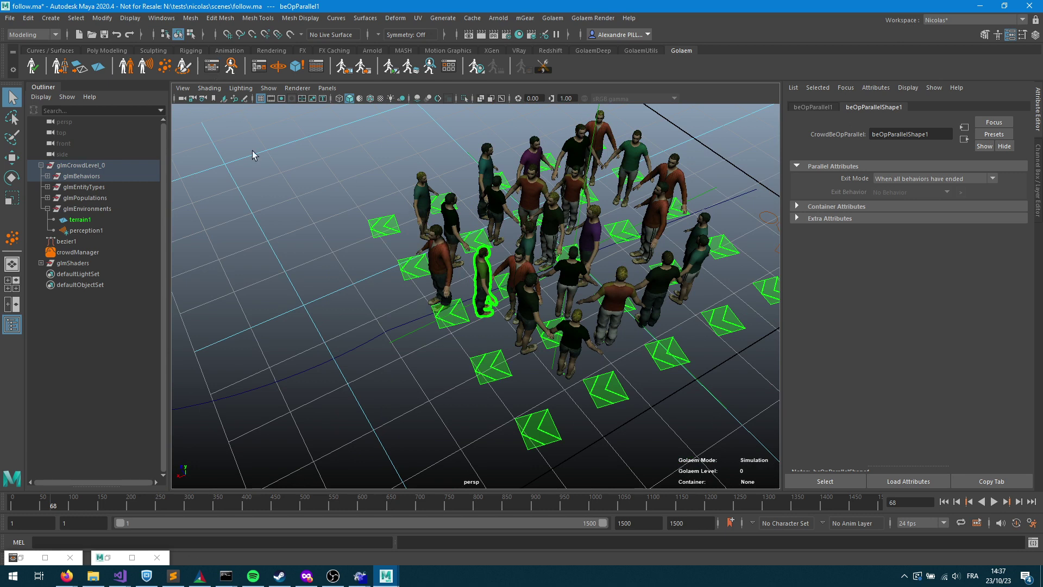
click(211, 66)
click(450, 326)
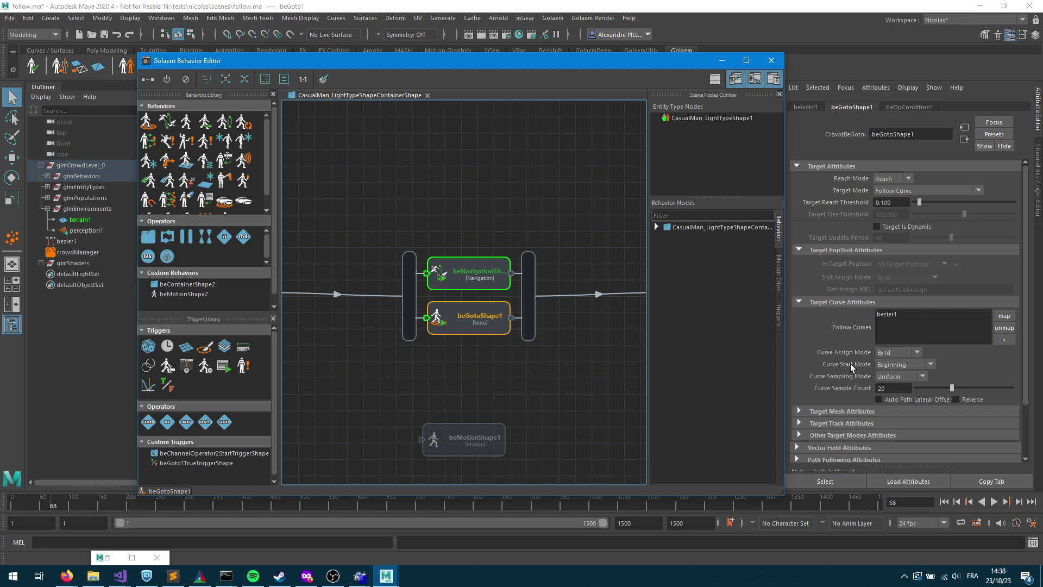
- Set Curve Start Mode to Closest Point and replay the simulation to frame 77
click(889, 366)
click(894, 375)
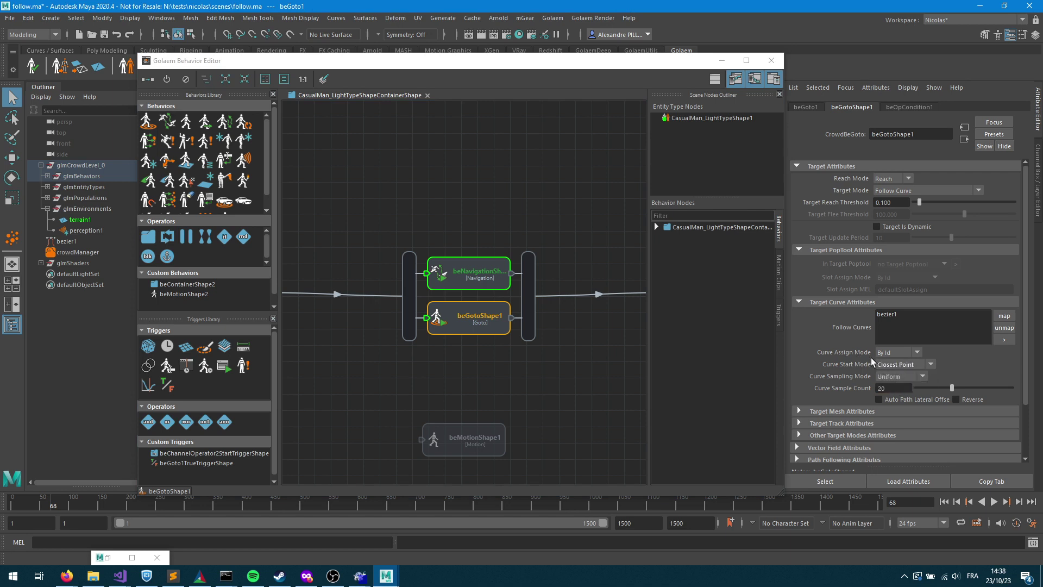
click(721, 60)
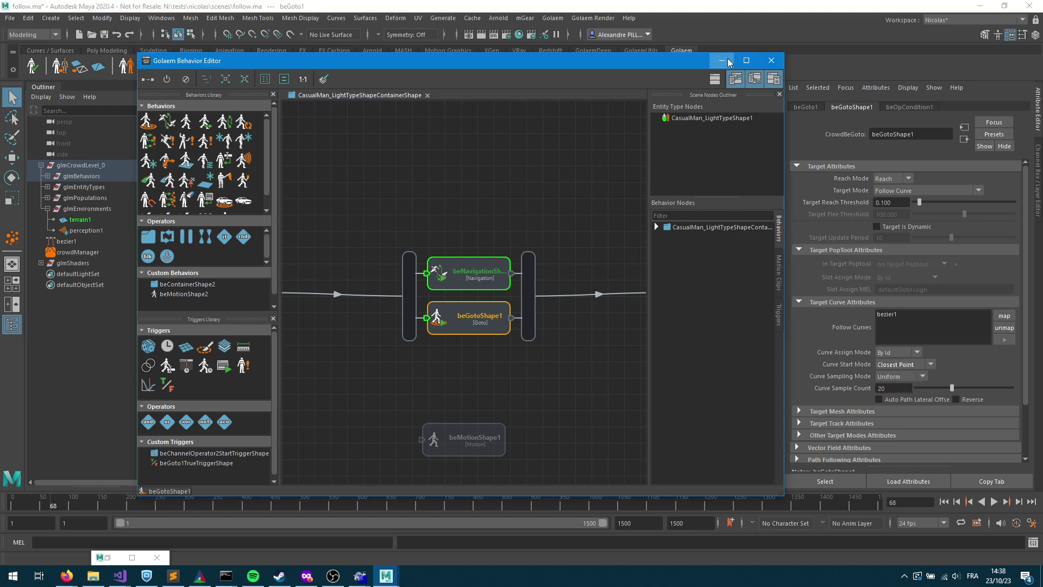
click(944, 501)
click(995, 501)
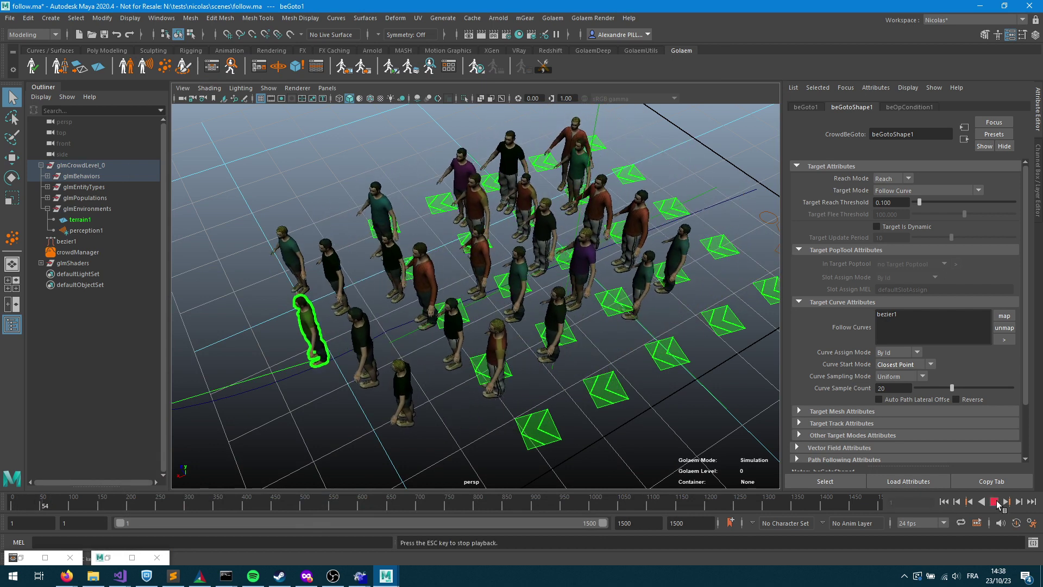
key(Escape)
alt+drag(441, 271, 605, 319)
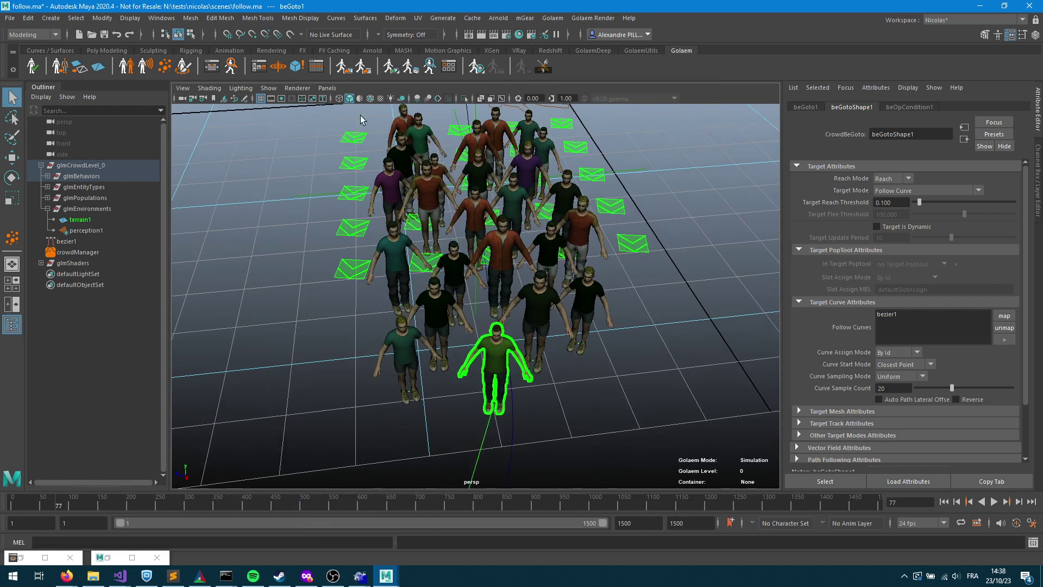
- Enable Auto Path Lateral Offset, set Spread Ratio to 1, and replay to frame 201
click(879, 399)
scroll(865, 427, down, 3)
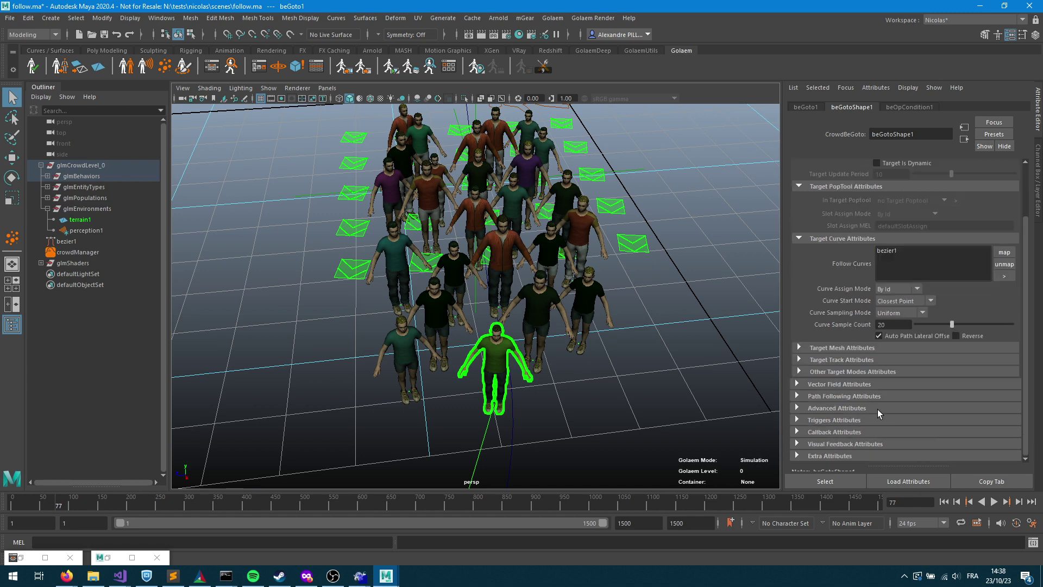
click(840, 398)
drag(925, 395, 1015, 396)
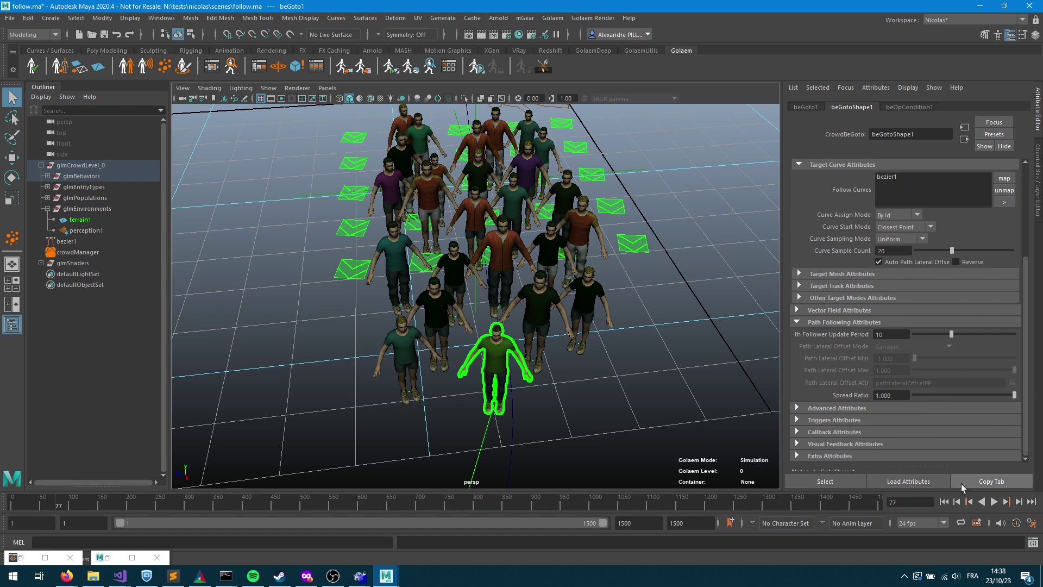
click(994, 502)
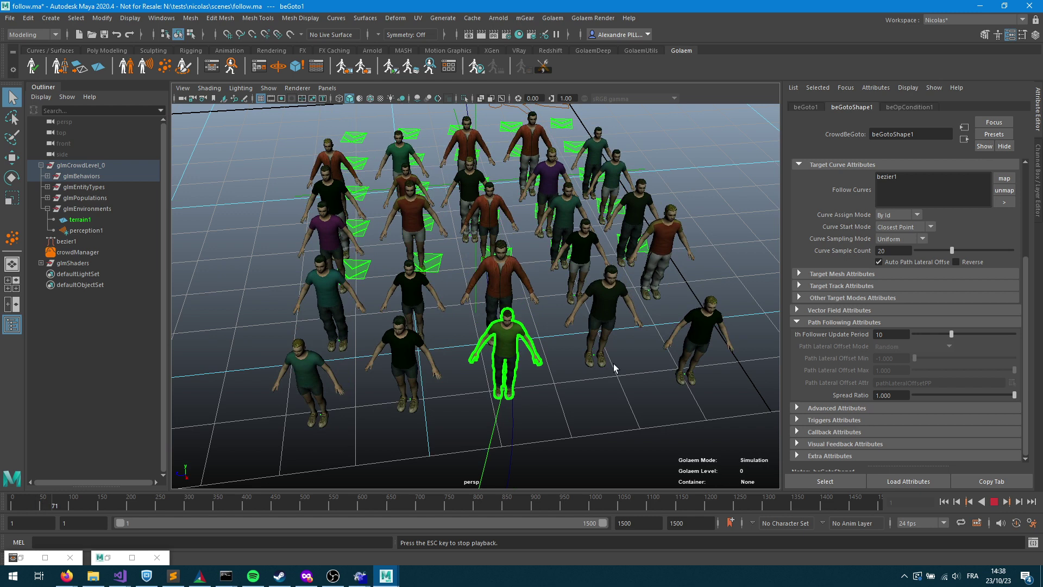
scroll(539, 221, down, 5)
alt+drag(489, 234, 539, 222)
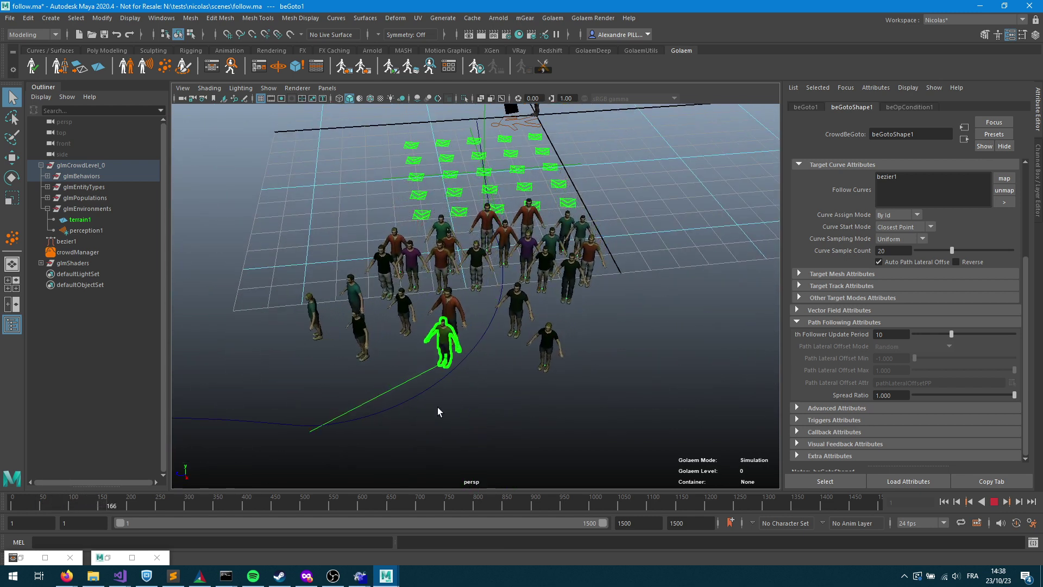
key(Escape)
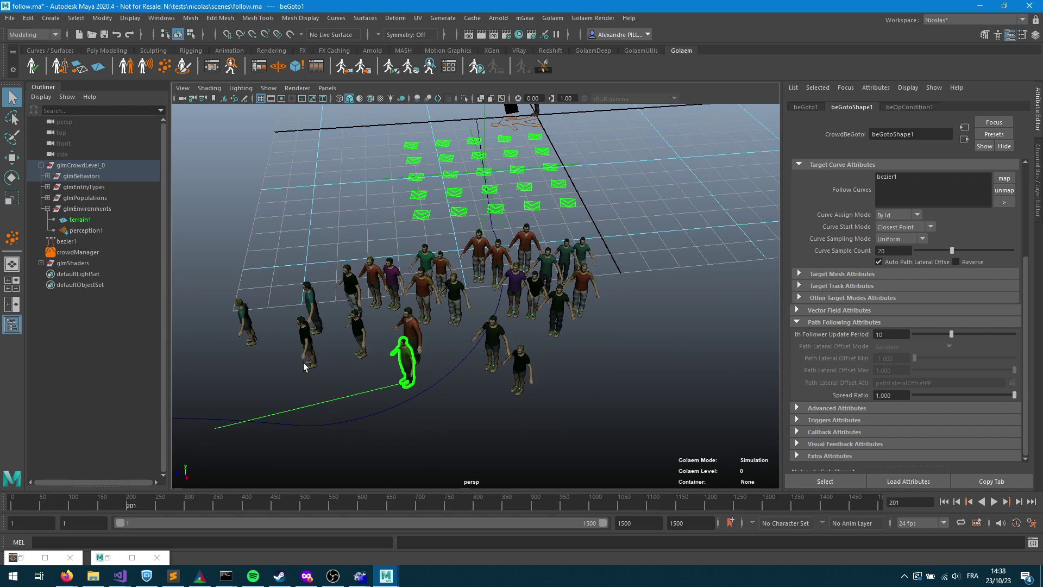
- Inspect several agents' debug feedback while stepping five frames forward, then close the feedback window
click(310, 346)
alt+middle_drag(310, 346, 535, 334)
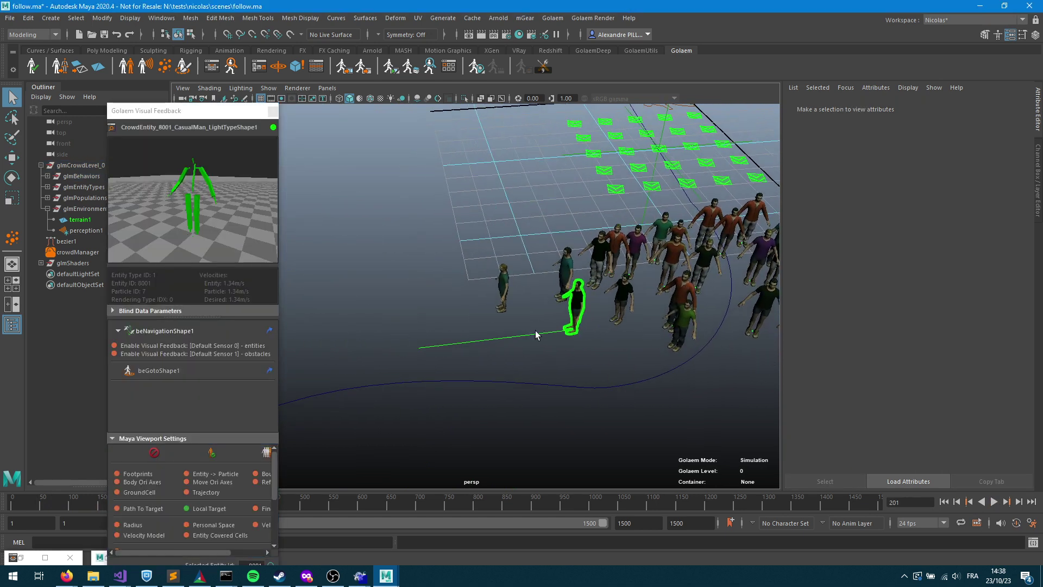
click(1019, 501)
click(1019, 502)
click(1018, 501)
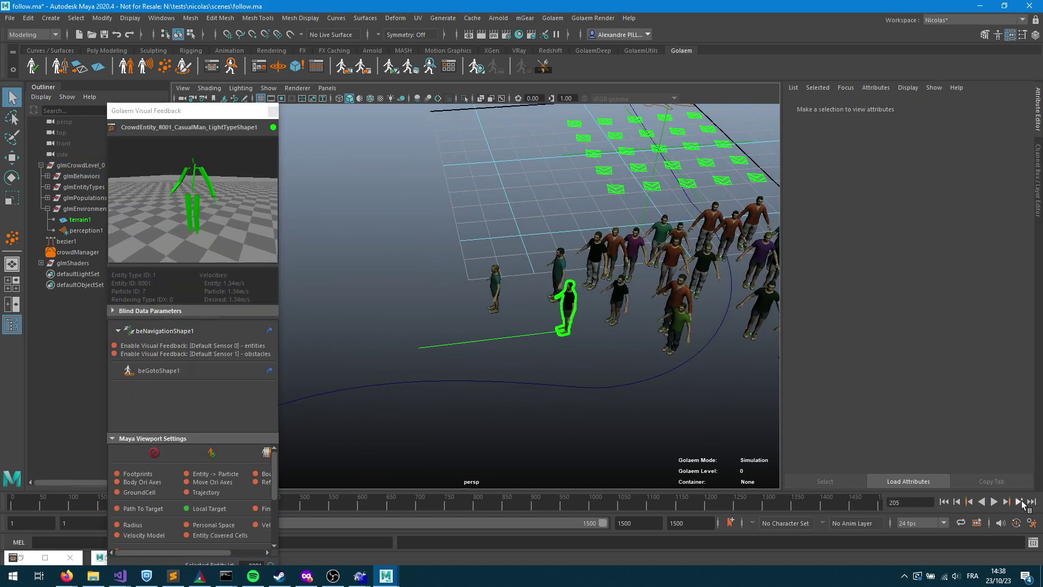
click(1019, 501)
click(1019, 501)
click(1018, 501)
click(1019, 502)
click(1018, 501)
click(1019, 502)
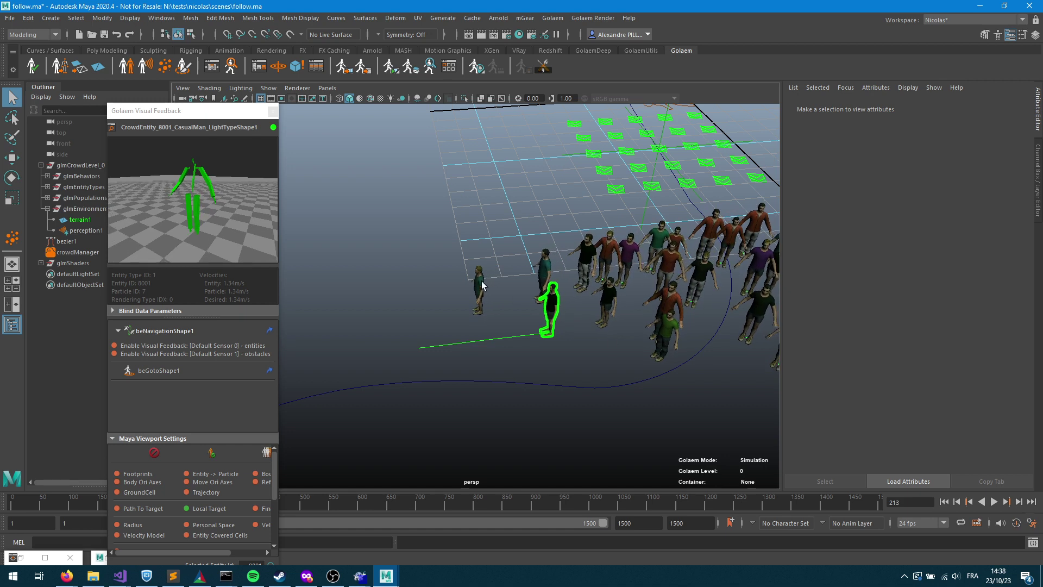
click(482, 286)
click(538, 277)
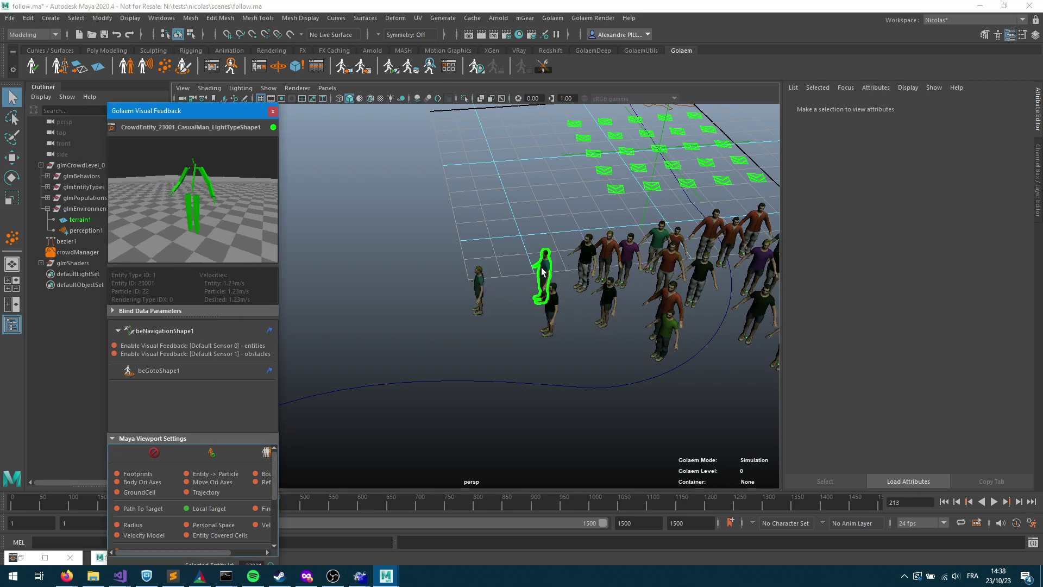
click(272, 110)
- Replace the Navigation node with beMotionShape1 running in parallel with Goto
click(212, 66)
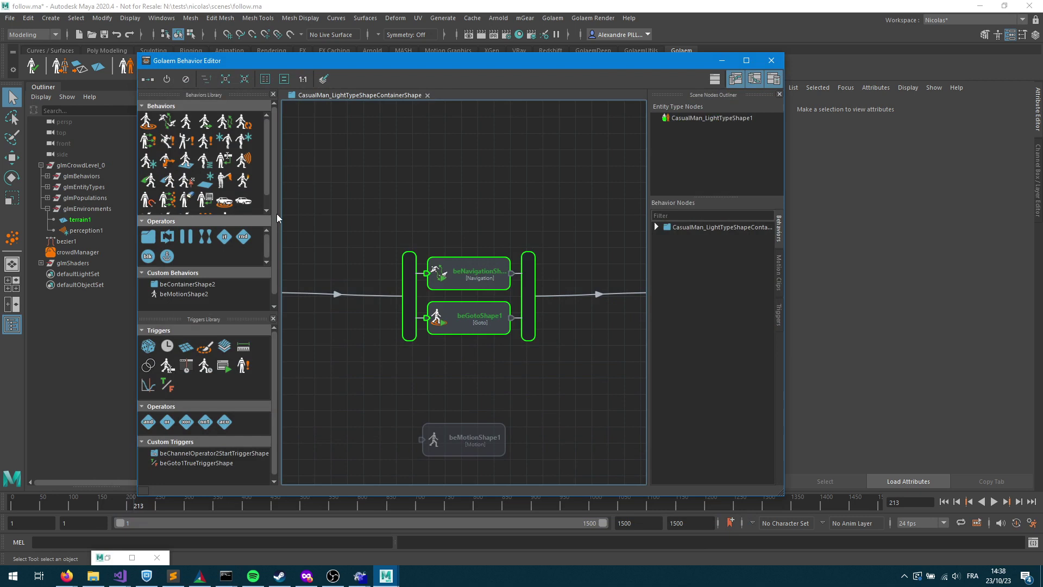
click(468, 271)
drag(468, 271, 440, 151)
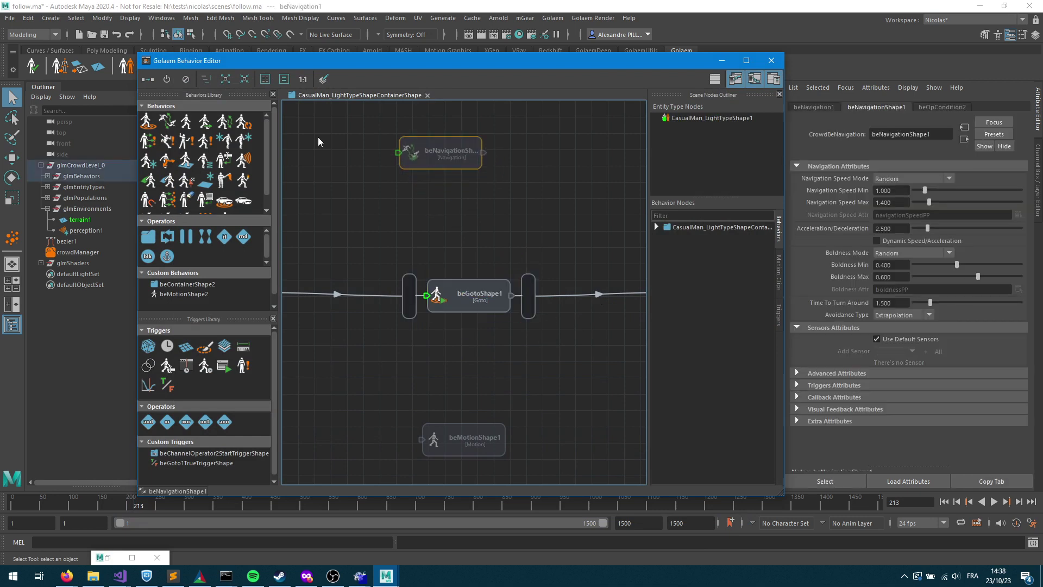
drag(448, 429, 456, 285)
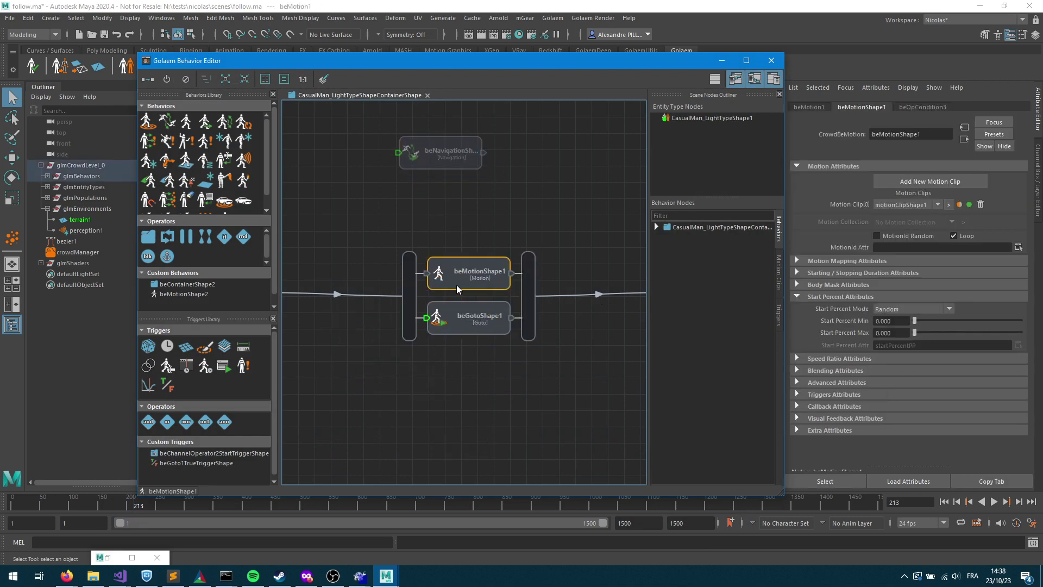
- Load Casual_WalkNormal_Leftfoot.gmo as the motion clip and set Start Percent Max to 1
double_click(456, 278)
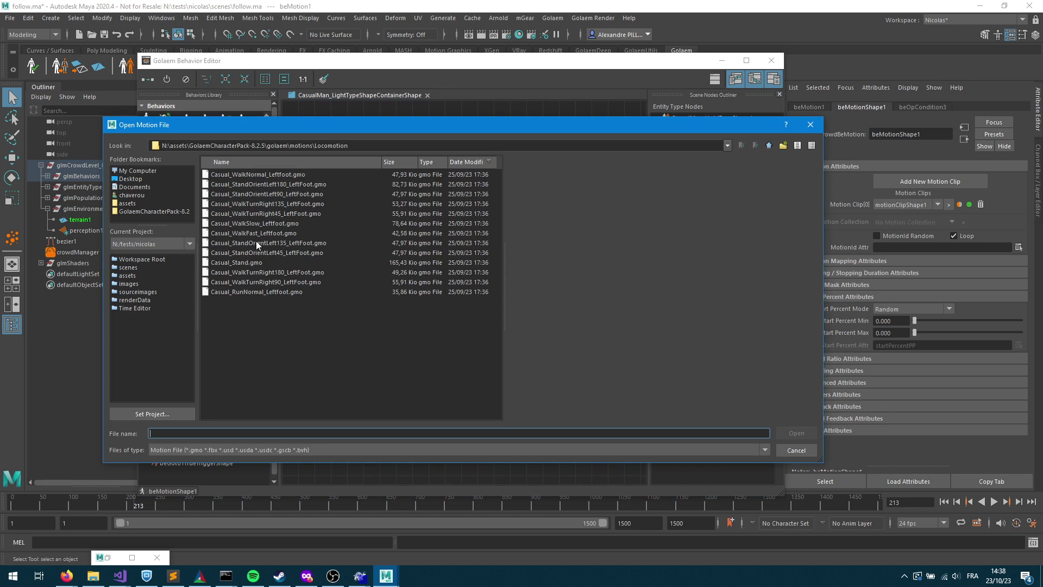
double_click(272, 174)
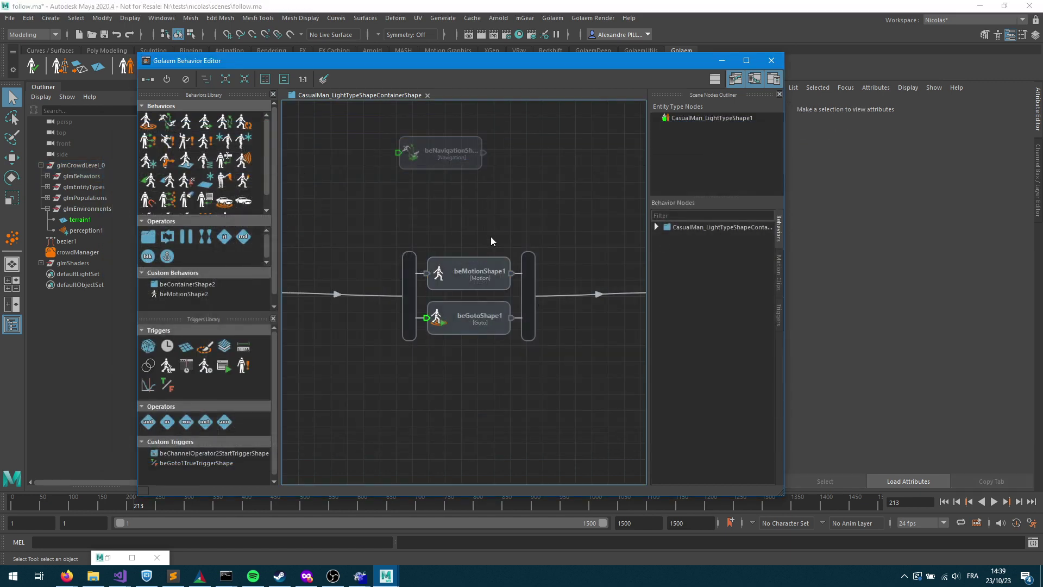
click(475, 274)
drag(933, 331, 1024, 333)
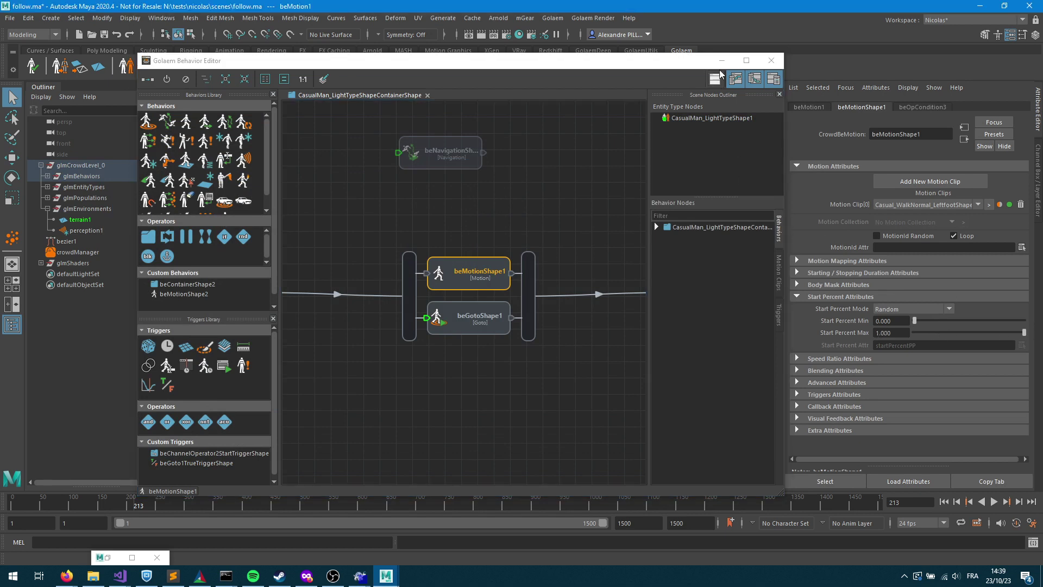
click(721, 60)
- Play the simulation from the start, following and framing the walking crowd
click(943, 502)
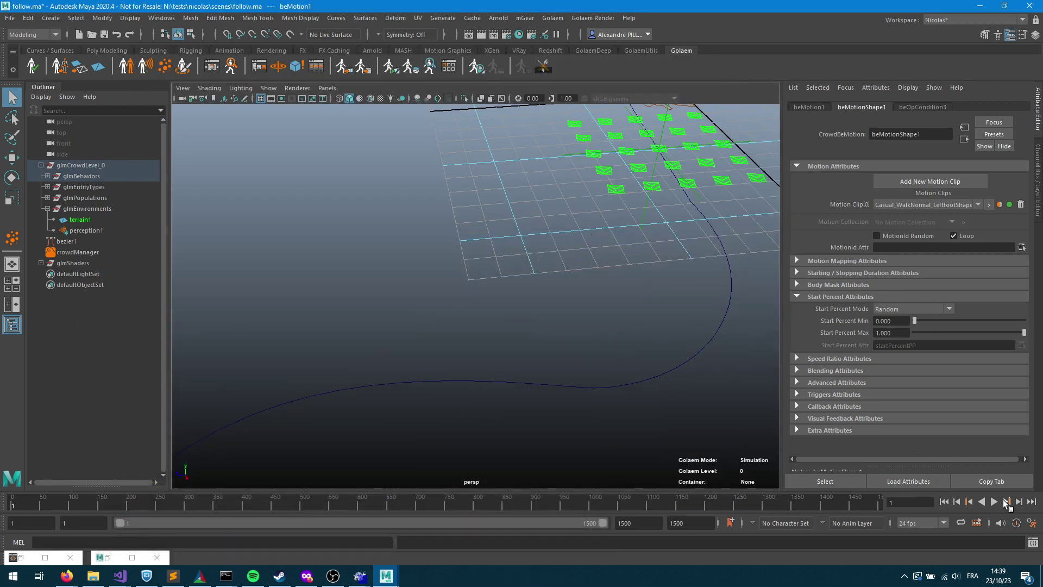
click(994, 502)
alt+middle_drag(687, 244, 462, 224)
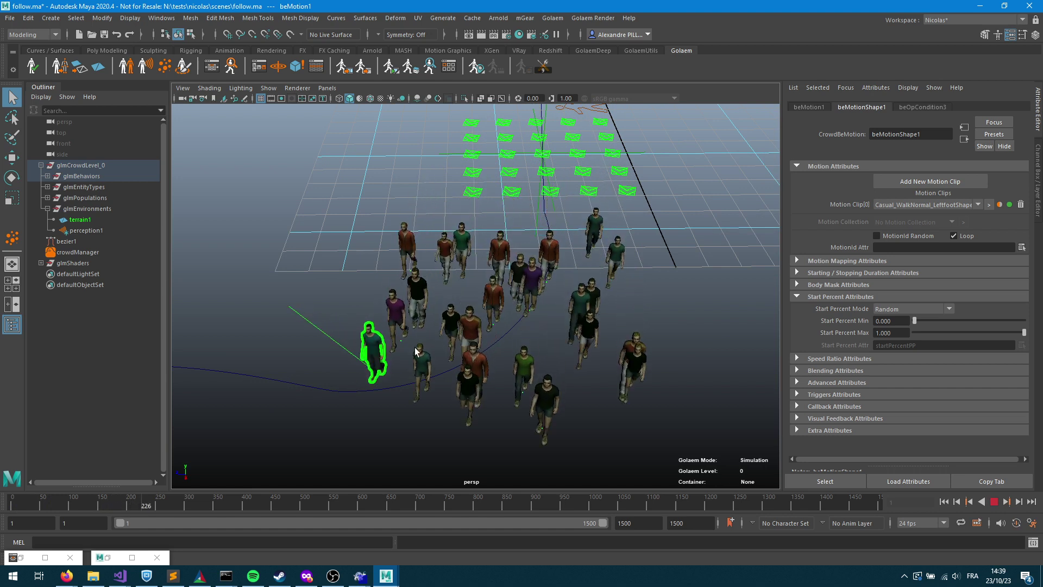
key(f)
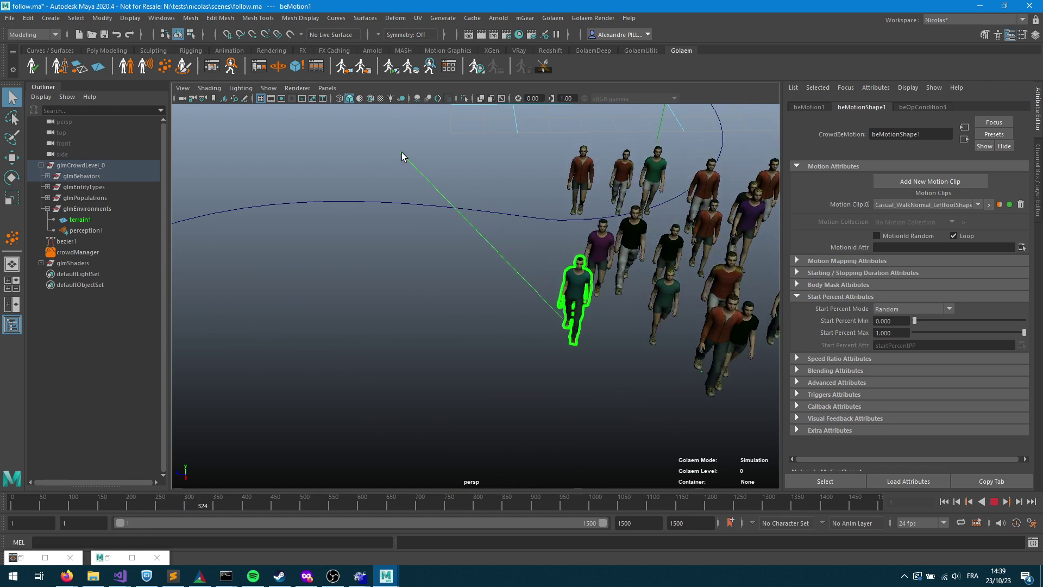
click(994, 501)
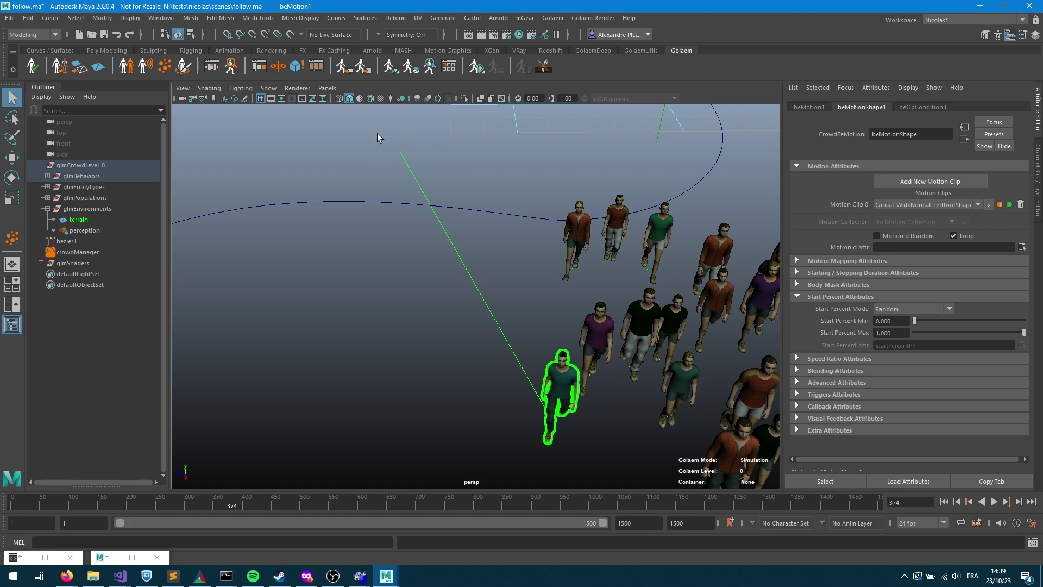
- Resume playback to frame 400, pan across the crowd, and reopen the Behavior Editor
click(993, 501)
click(994, 501)
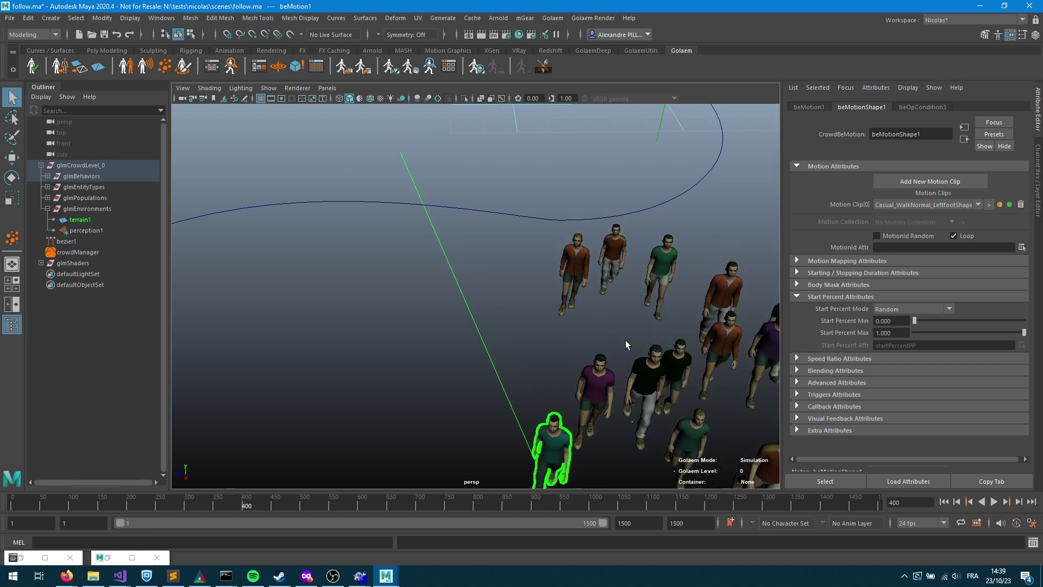
scroll(620, 326, down, 5)
scroll(603, 326, up, 5)
alt+middle_drag(589, 340, 616, 342)
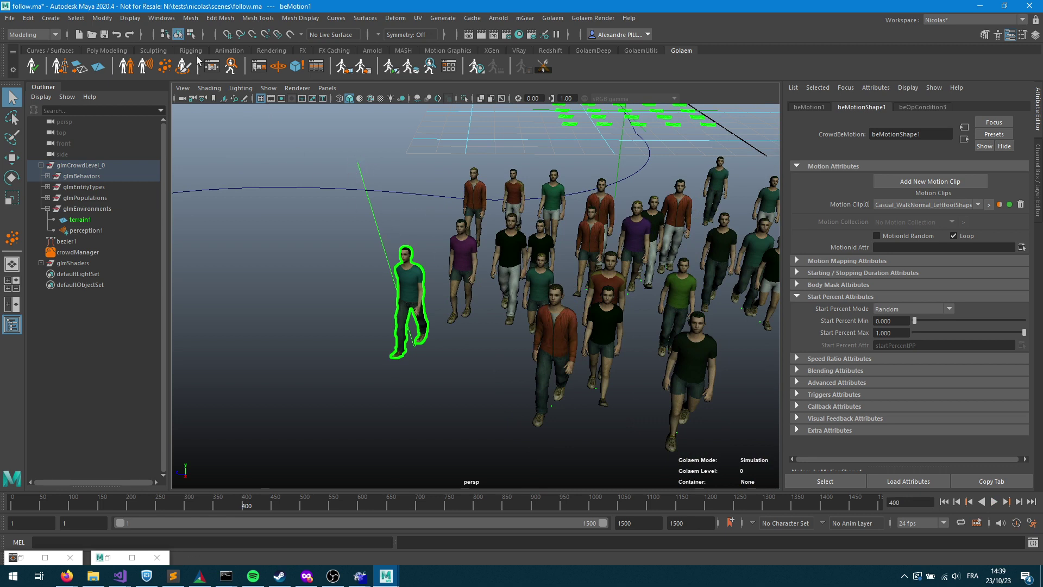
click(212, 67)
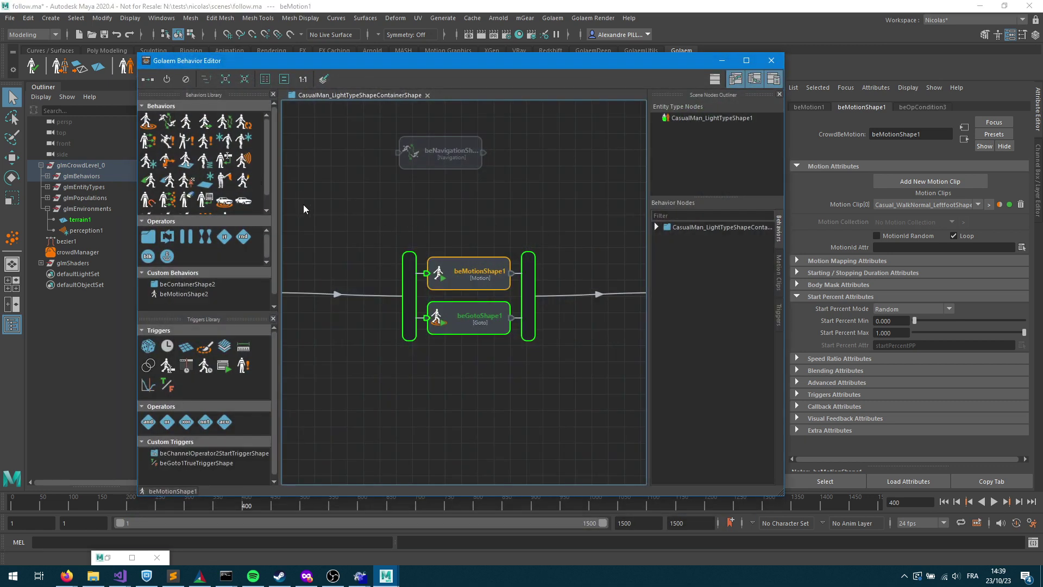
- Add beChannelOperatorShape1 to the container and open its ChOp graph at chOpOutputShape1
drag(224, 163, 361, 353)
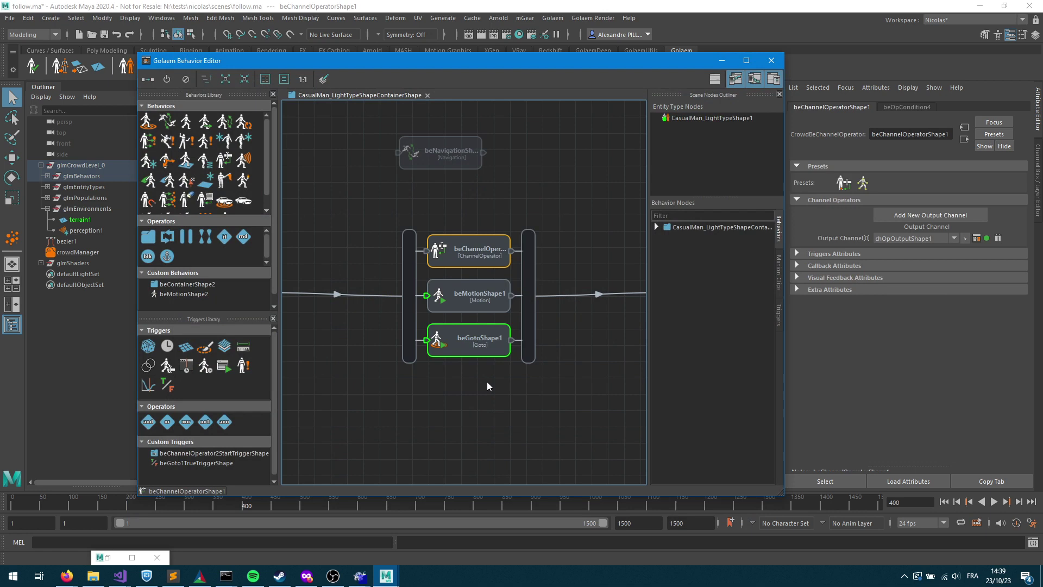
click(976, 239)
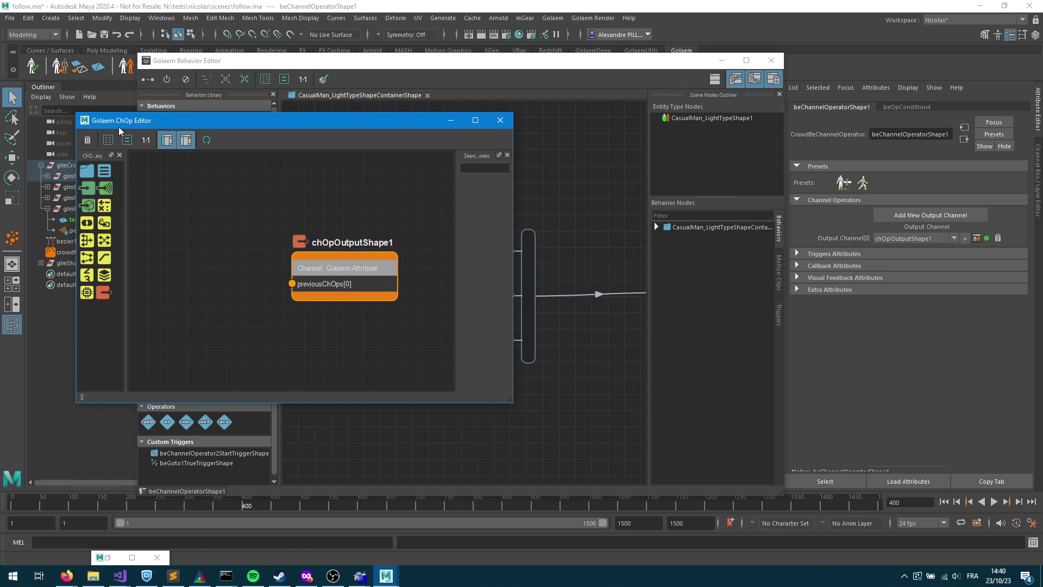
drag(352, 275, 374, 274)
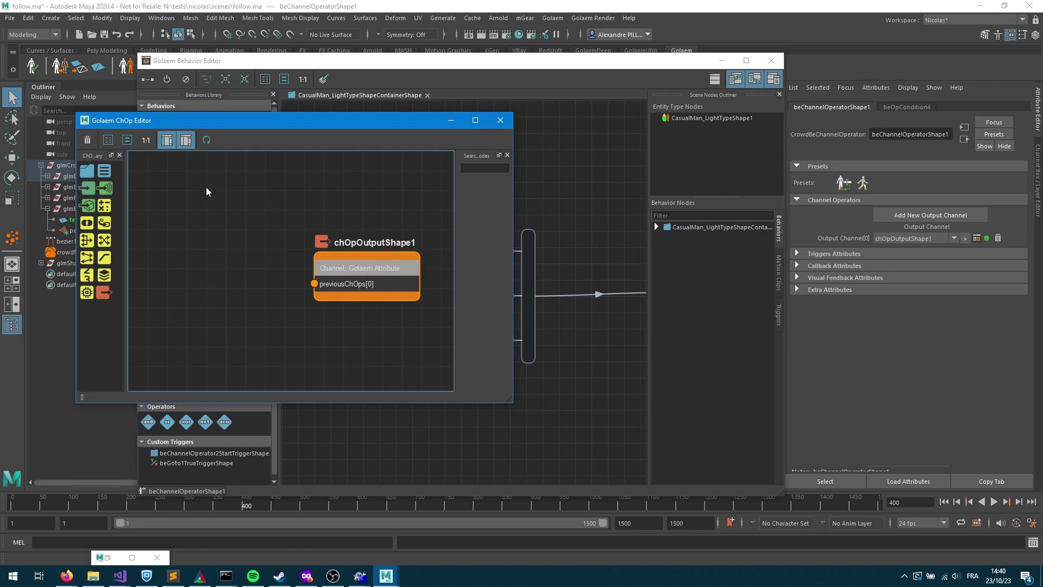
click(370, 257)
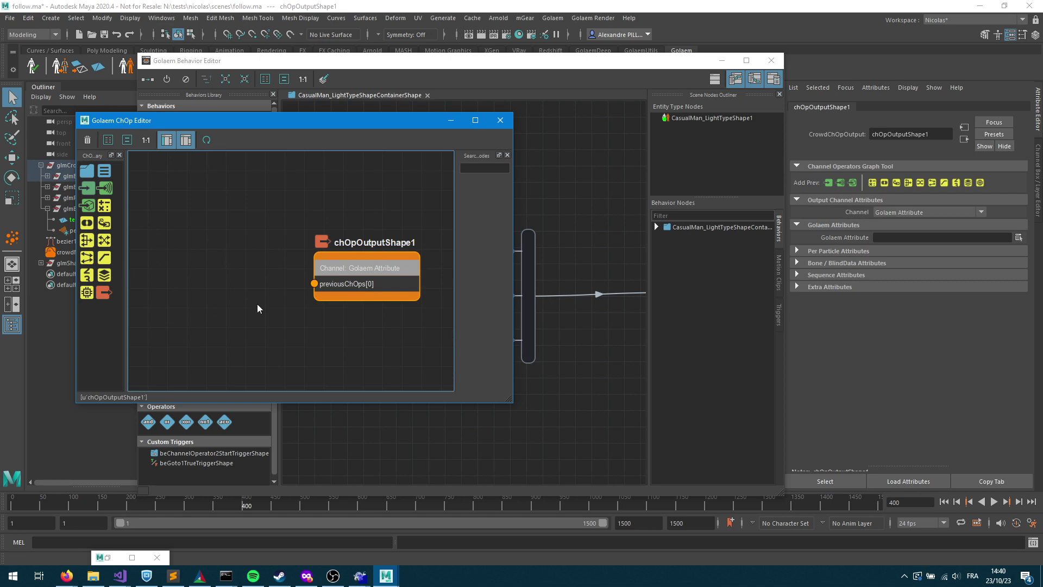
- Set the output channel to Body Orientation and wire a new ChOp Input node into it
click(891, 210)
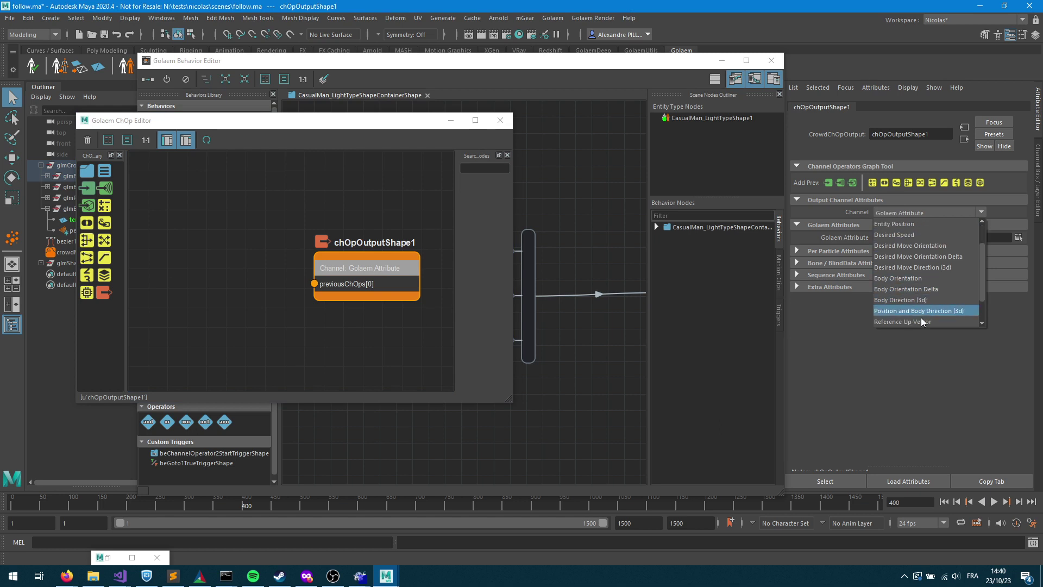
click(897, 280)
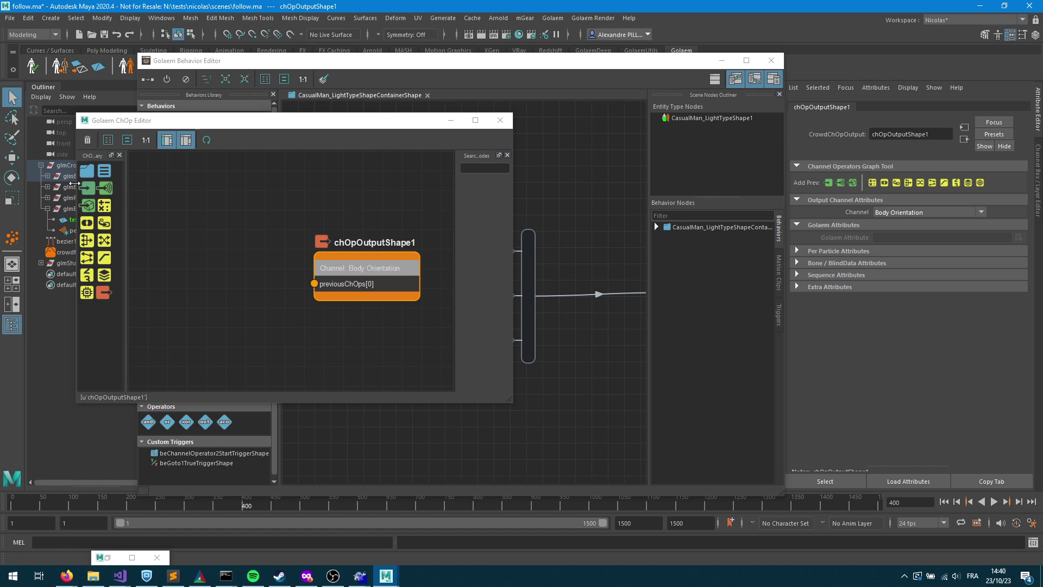
drag(86, 189, 207, 253)
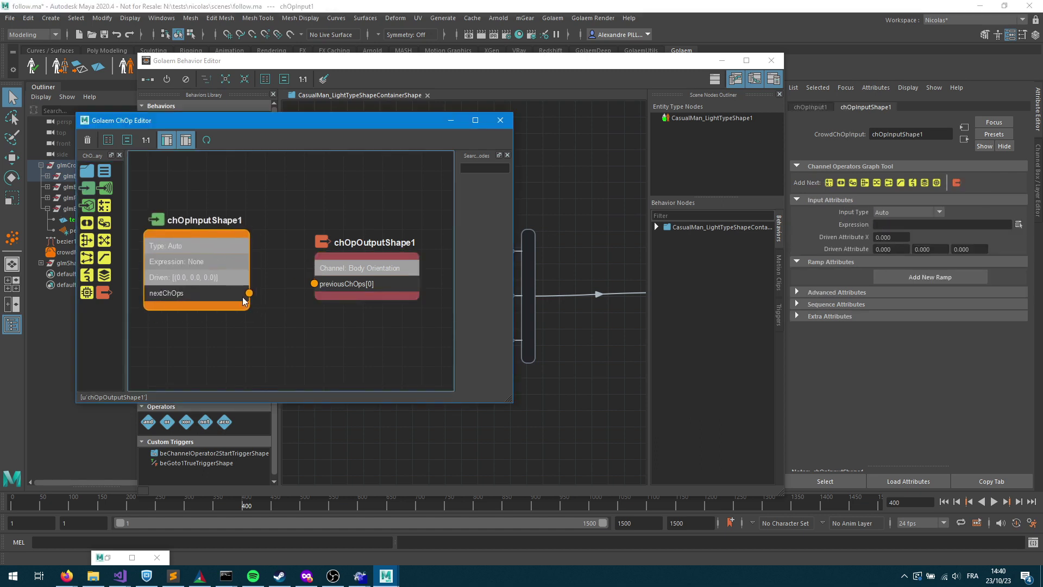
drag(249, 292, 325, 284)
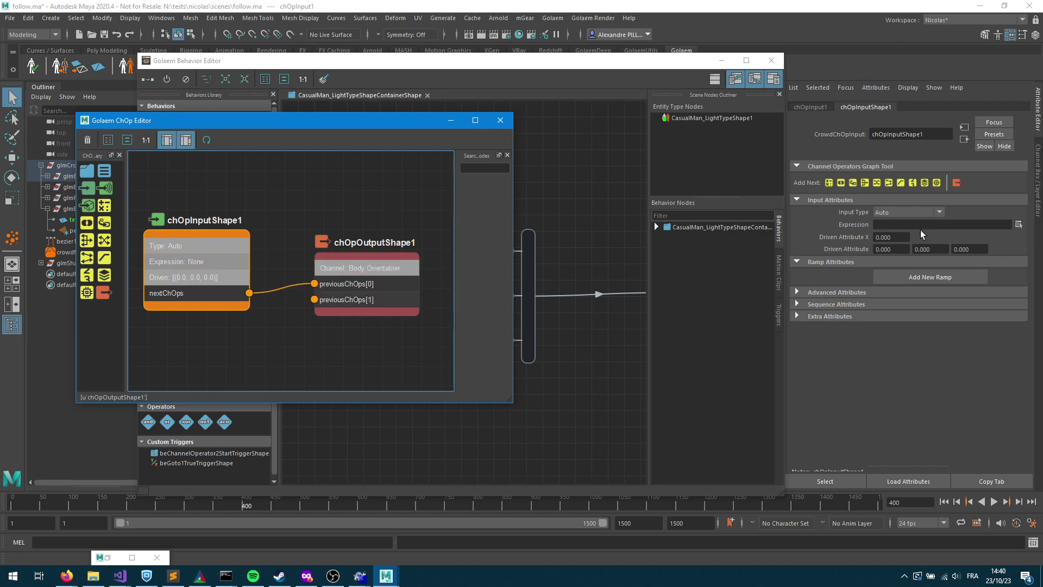
- Make the input a Float type with Driven Attribute X set to 45
click(912, 213)
click(885, 236)
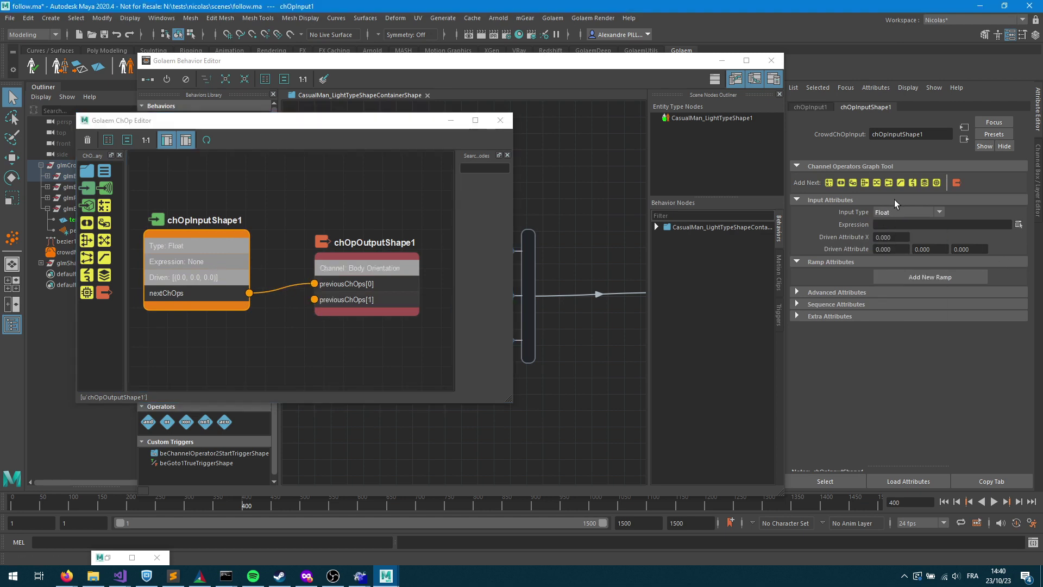
click(895, 239)
key(Return)
click(722, 61)
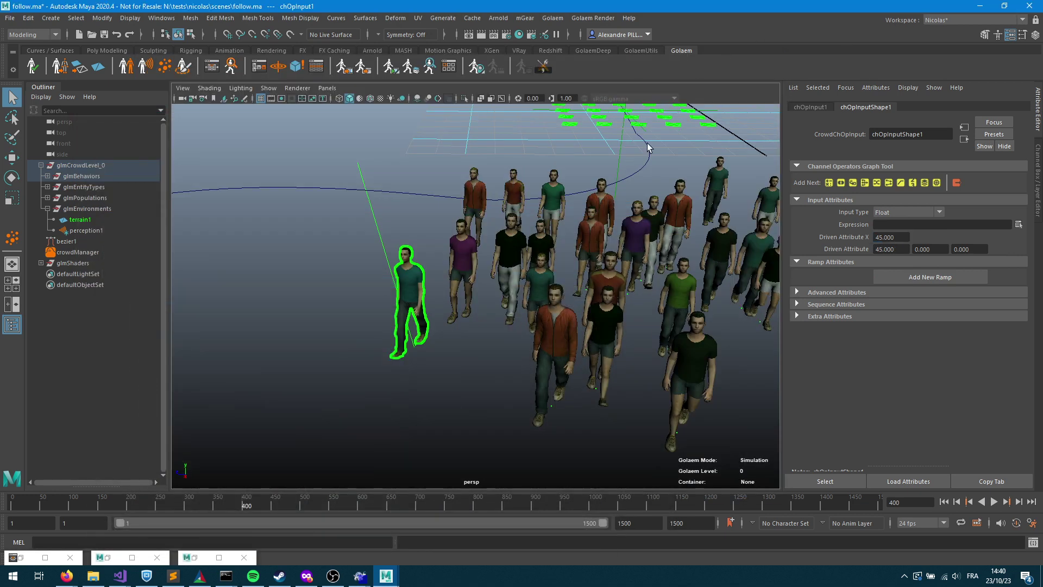
- Play the crowd simulation from the start and stop it at frame 142
click(943, 501)
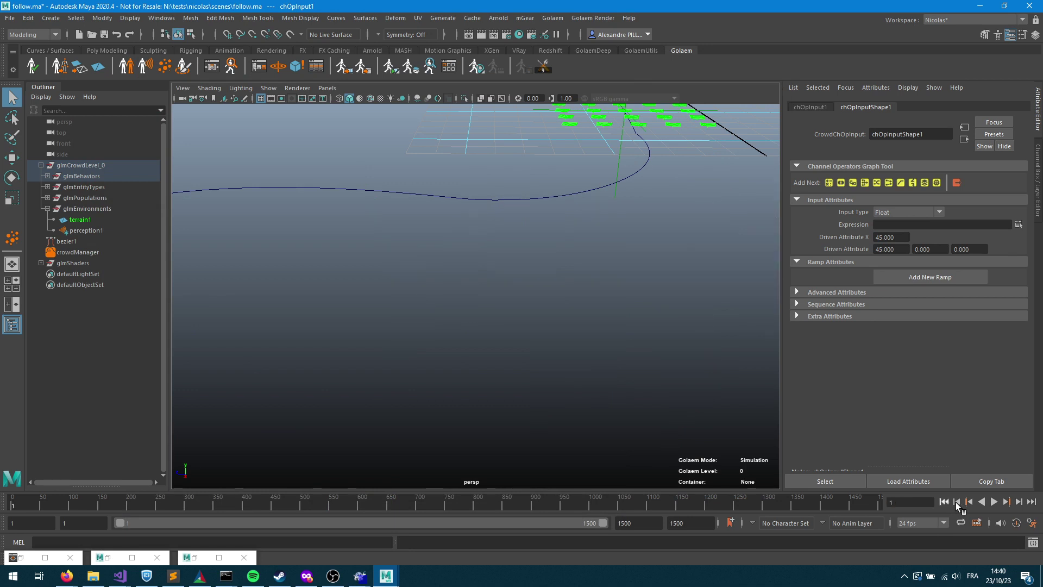
click(993, 502)
alt+drag(643, 290, 563, 349)
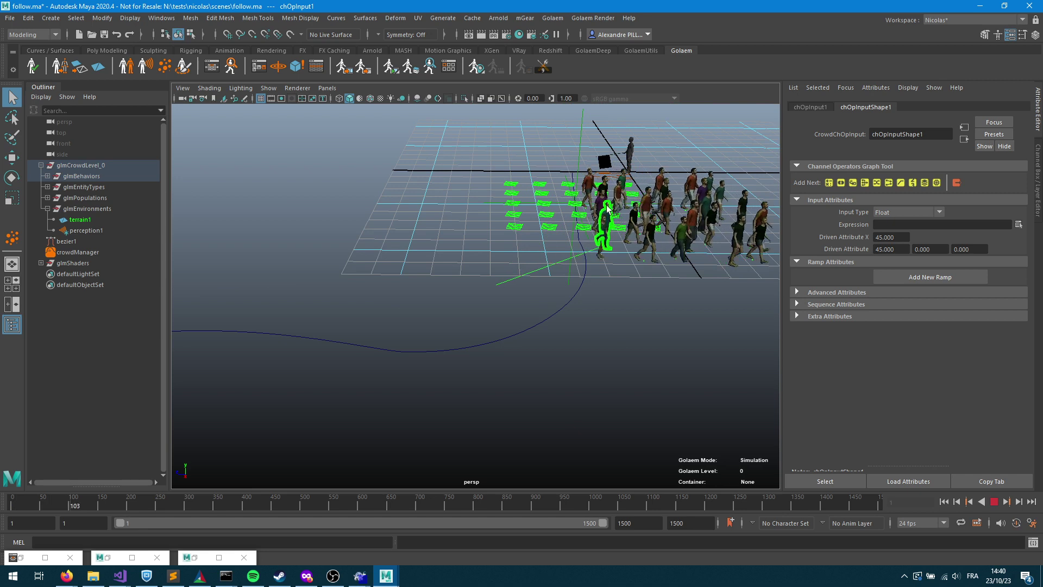
key(Escape)
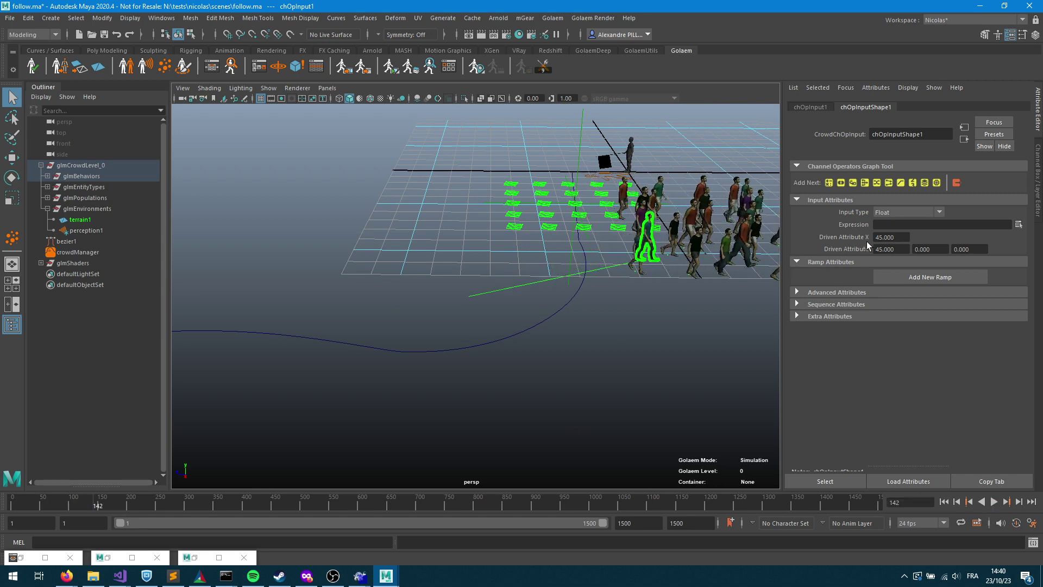
- Change Driven Attribute X to 90, then replay the simulation from the first frame
click(896, 238)
text(90)
key(Return)
click(944, 501)
click(994, 501)
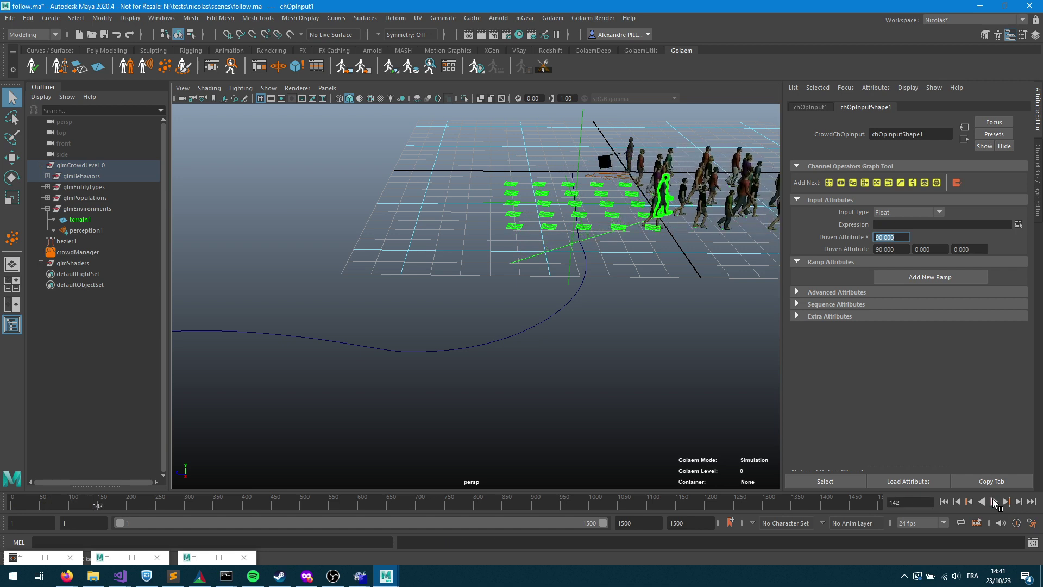
click(994, 501)
- Delete the old input node, rewind, and add a new Input ChOp to the graph
click(259, 66)
scroll(293, 250, down, 8)
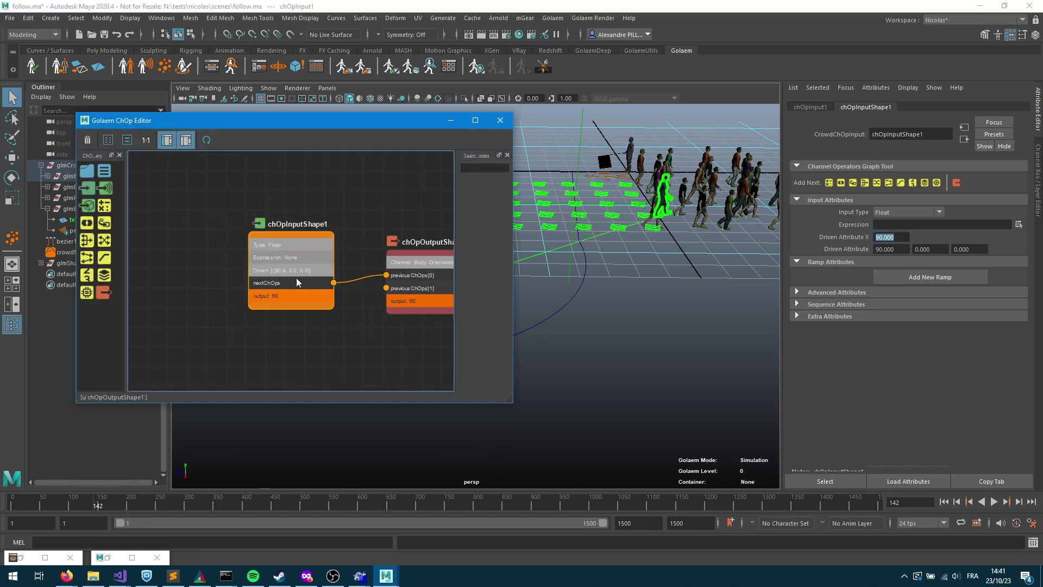
key(Delete)
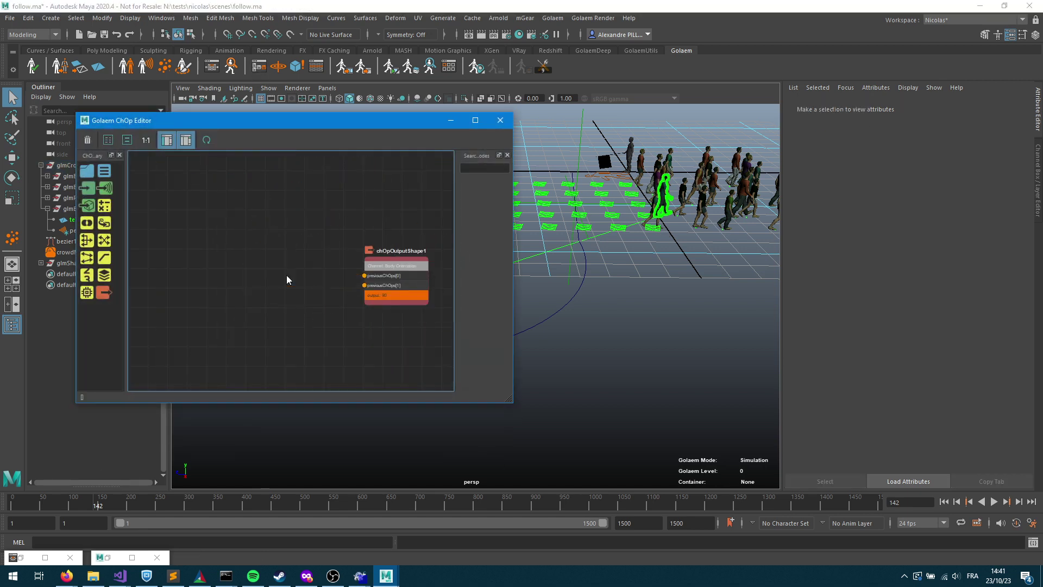
click(944, 501)
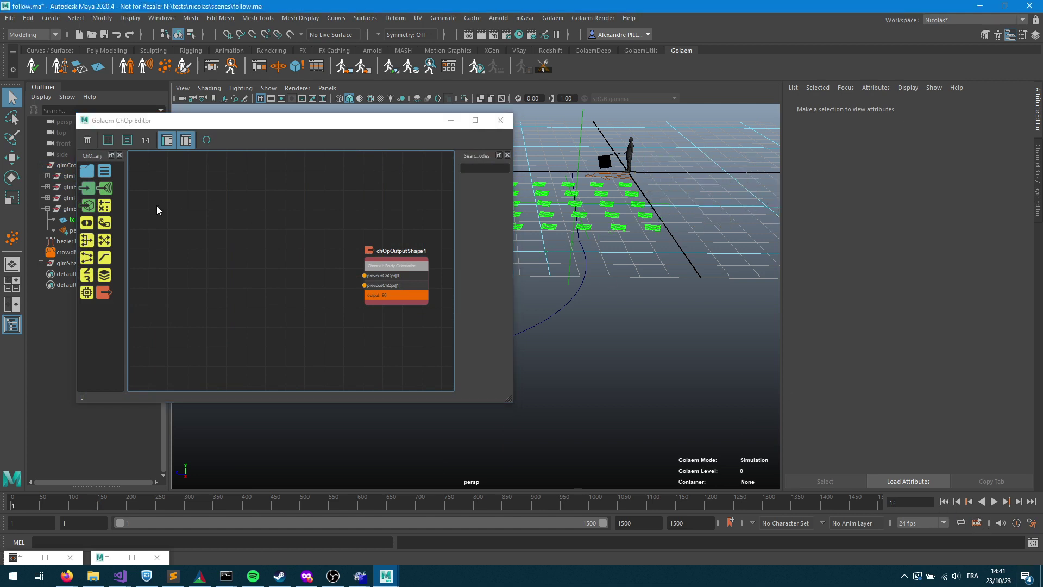
drag(87, 188, 212, 221)
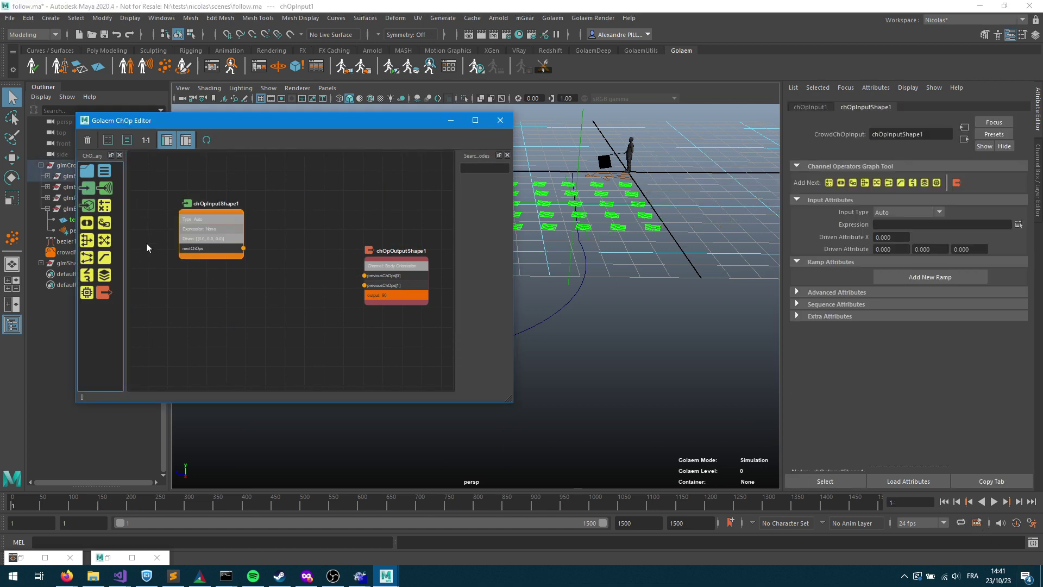
- Rename the new input to entityPos and set its Input Type to Golaem Channel
double_click(901, 134)
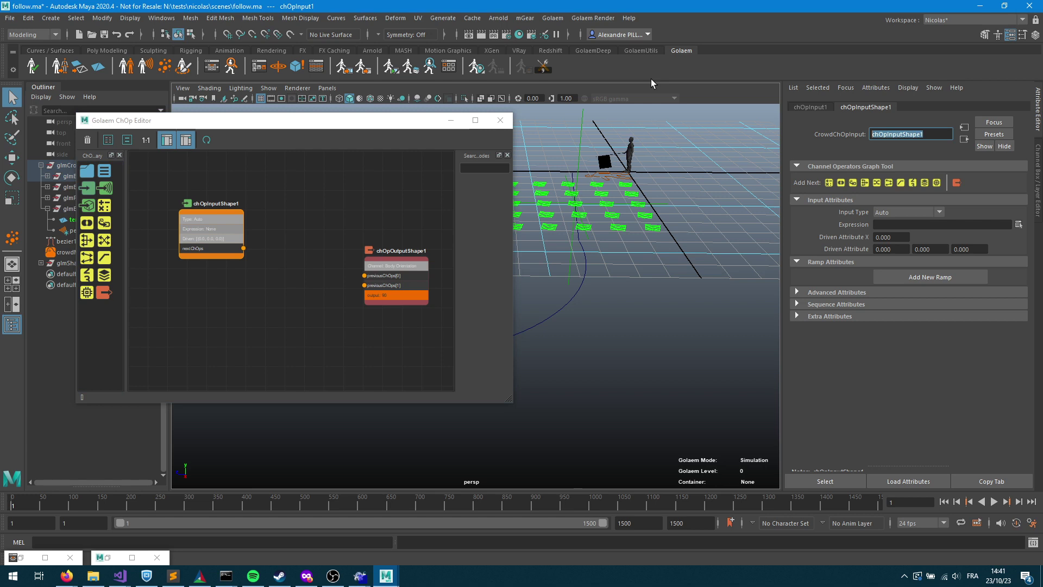
text(entityPos)
key(Return)
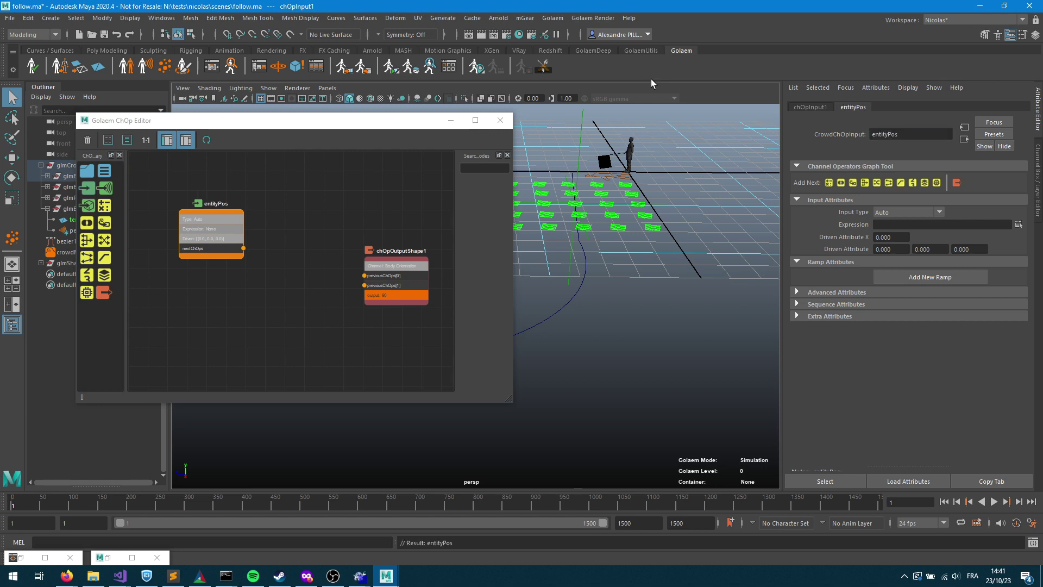
click(881, 213)
click(891, 278)
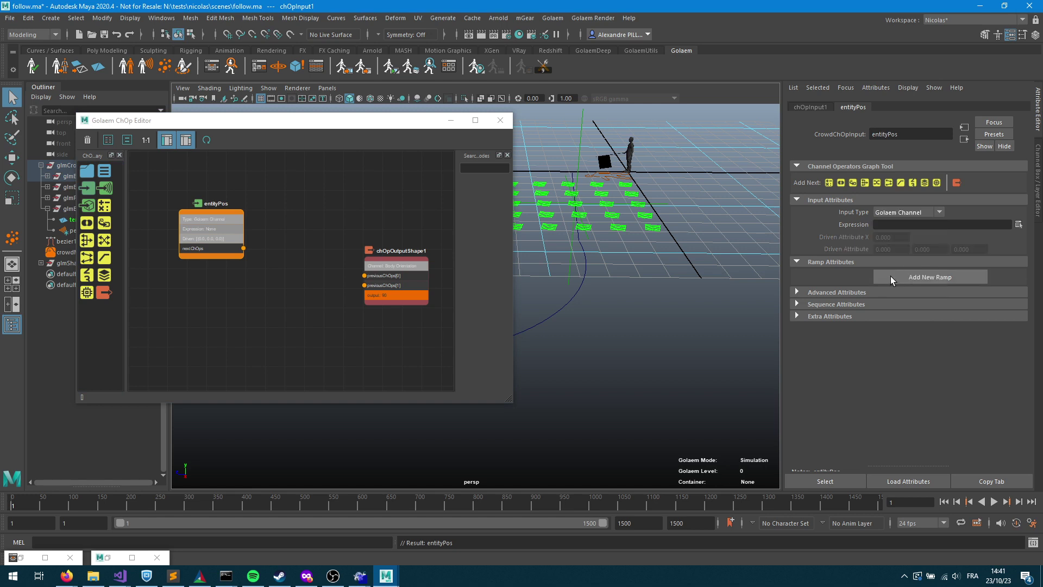
- Have entityPos read the this.position channel, and add a second input node
click(1018, 225)
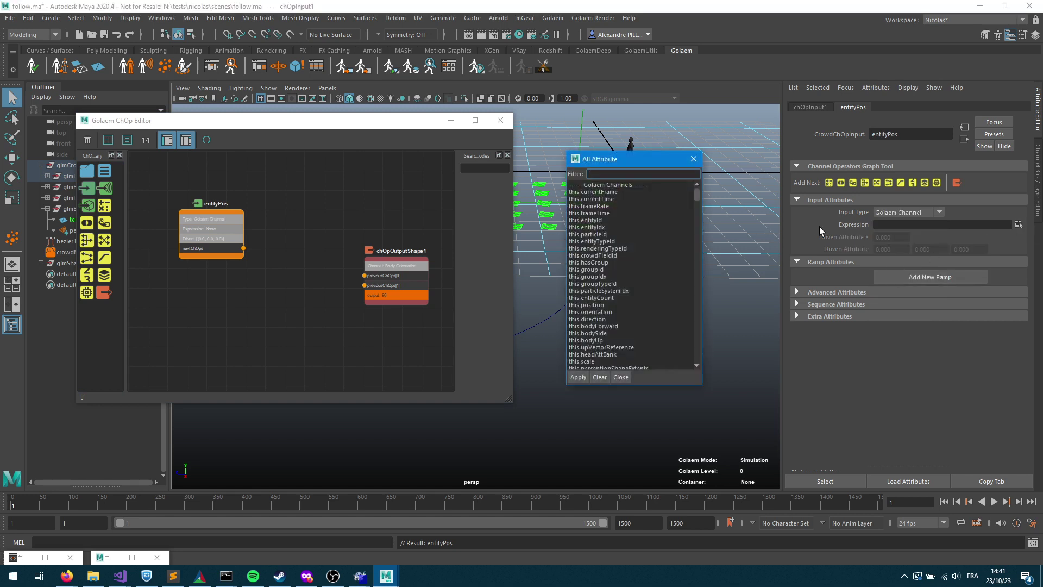
text(posi)
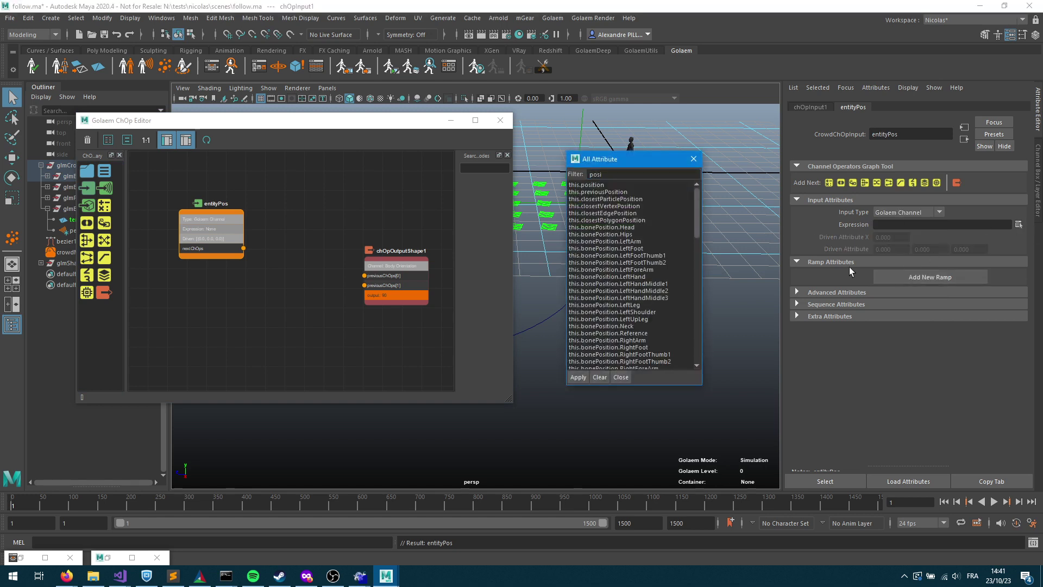
double_click(586, 185)
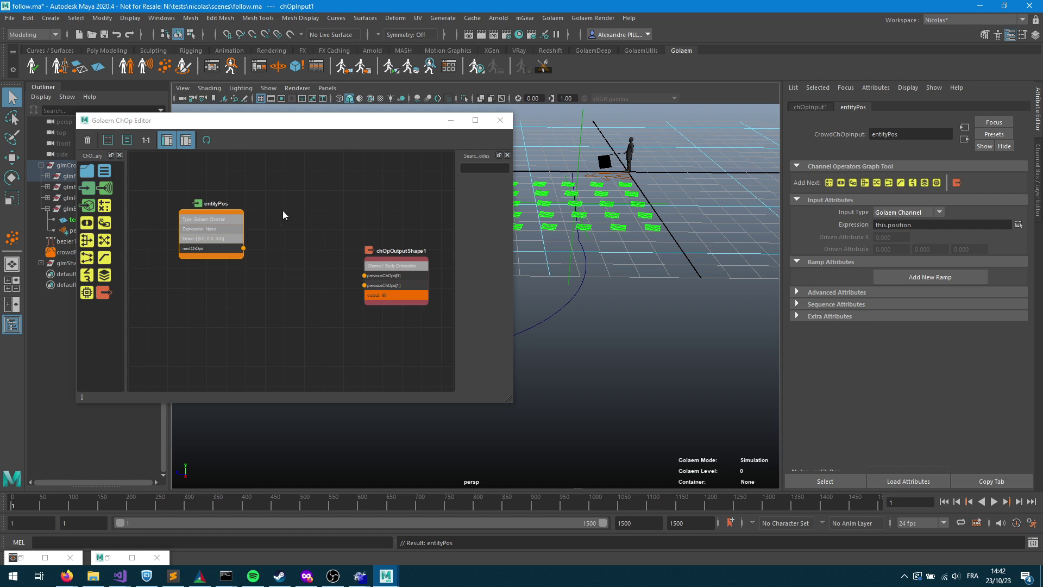
drag(87, 188, 242, 313)
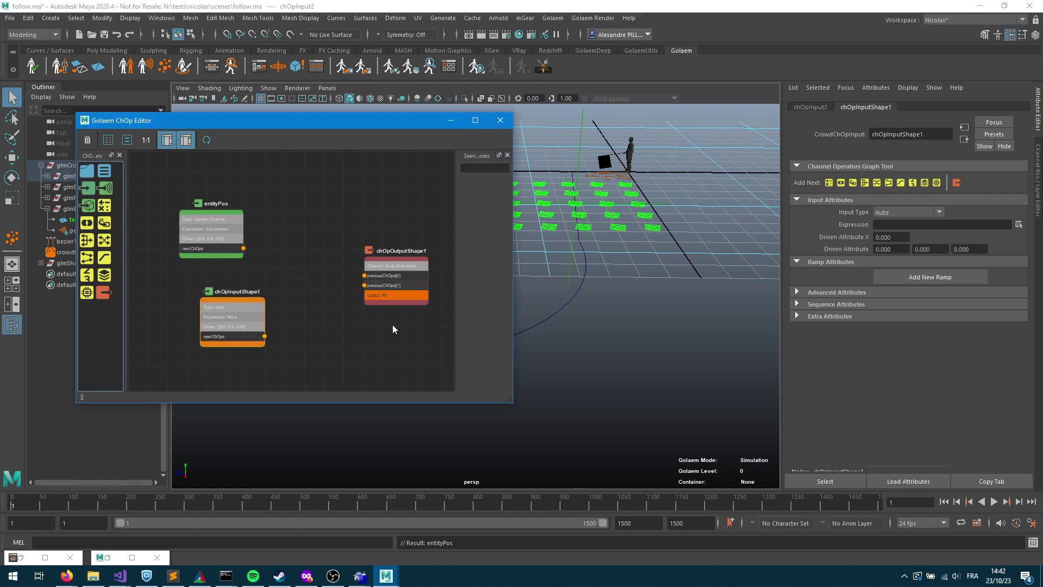
- Rename the second input node to localGotoPos
double_click(911, 134)
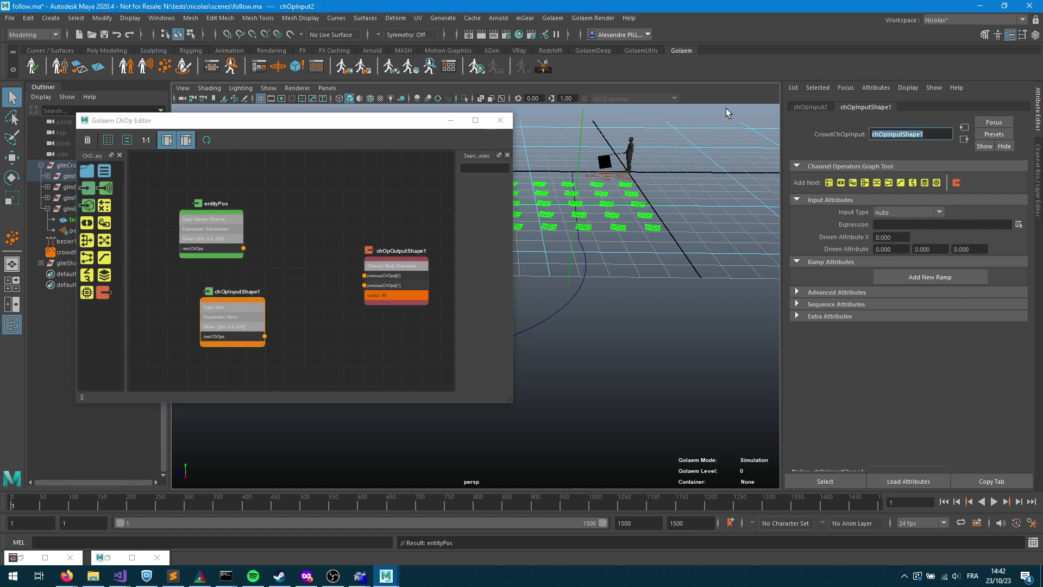
key(BackSpace)
text(localGotoPos)
key(Return)
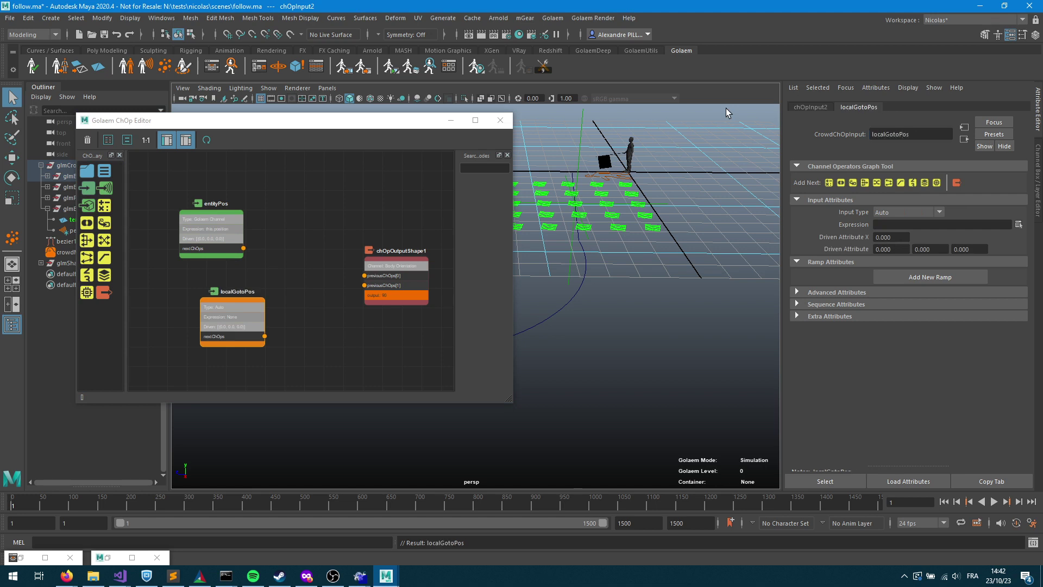
- Make localGotoPos a Golaem Channel input reading this.localGoToTargetPosition, then play the simulation
click(921, 213)
click(902, 276)
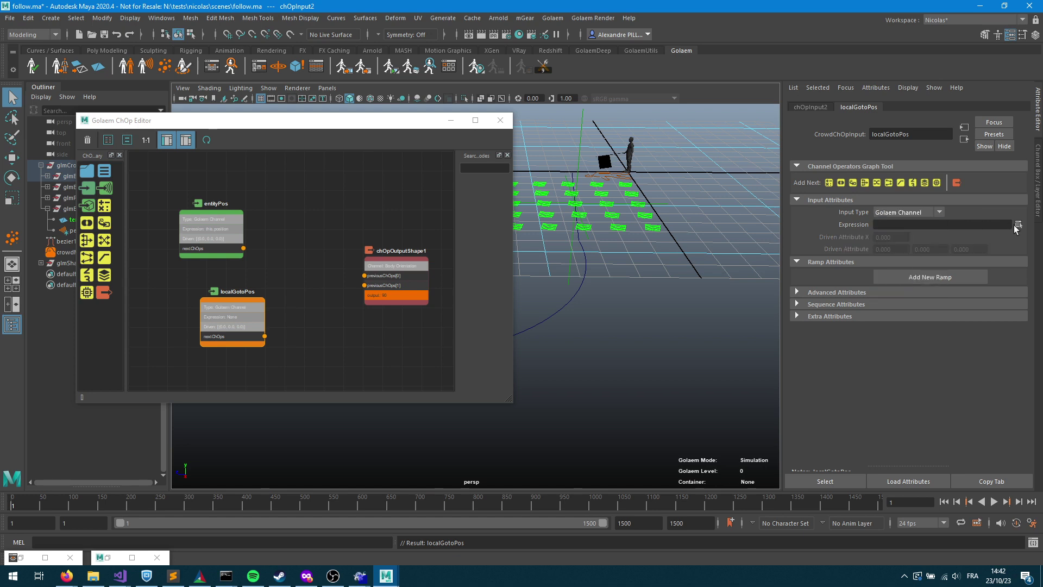
click(1017, 226)
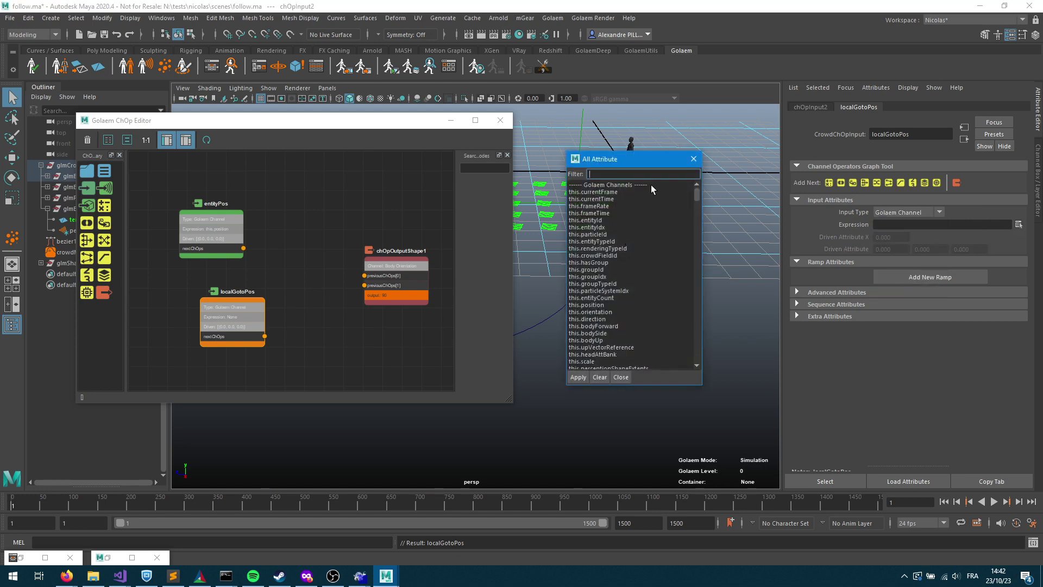
text(local)
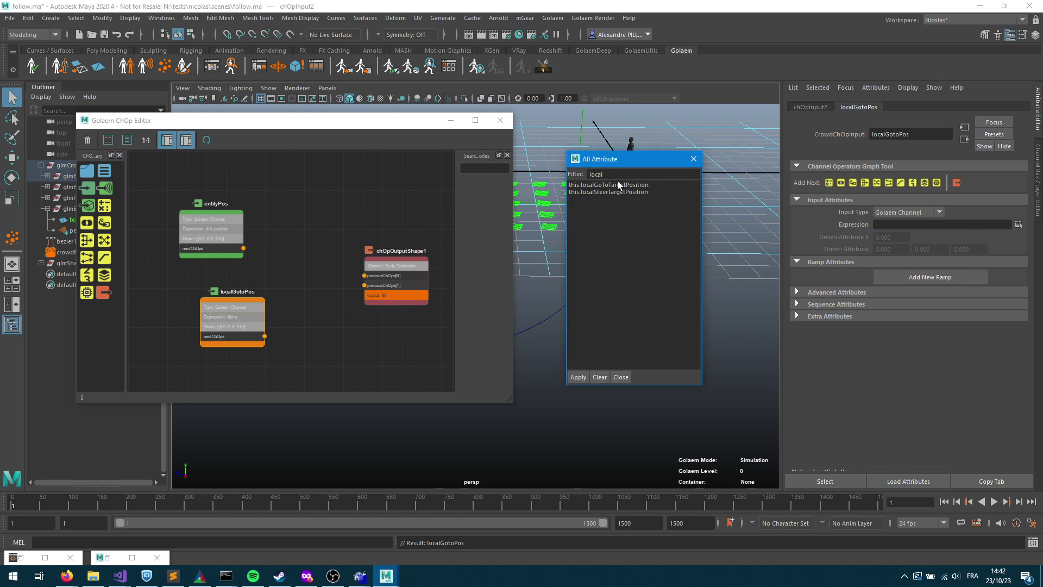
double_click(609, 184)
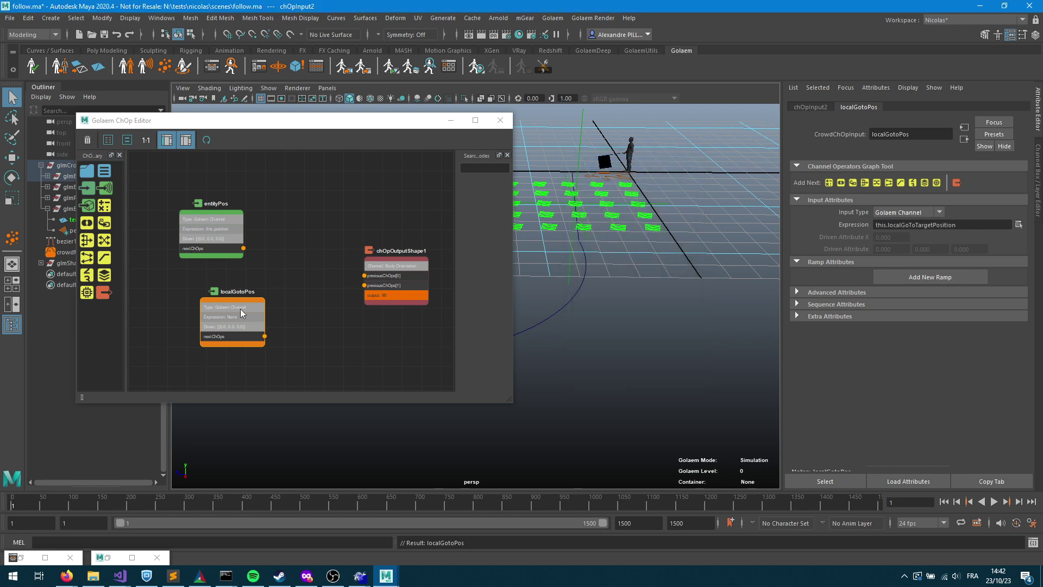
drag(240, 308, 212, 299)
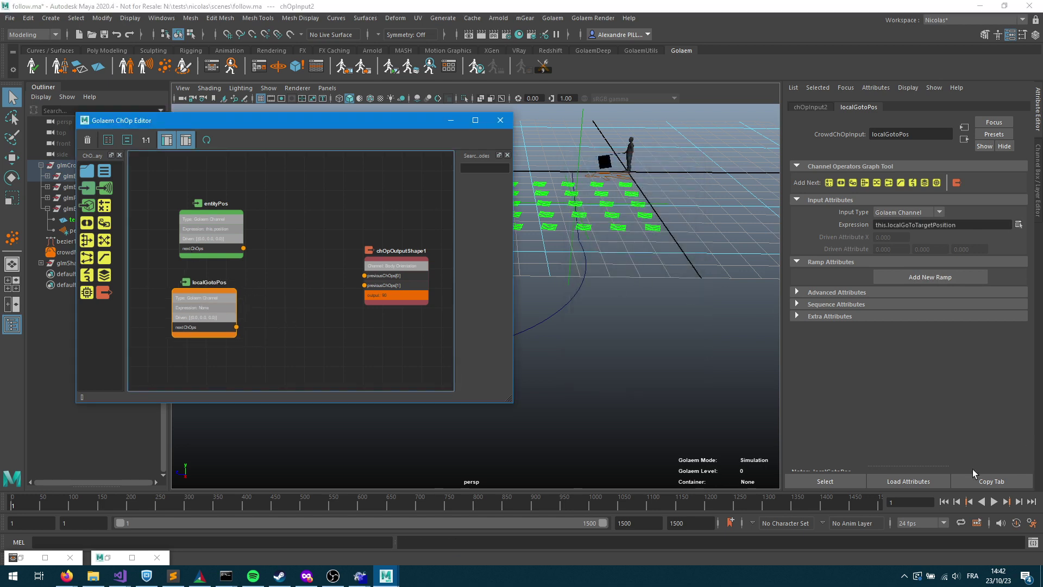
click(994, 501)
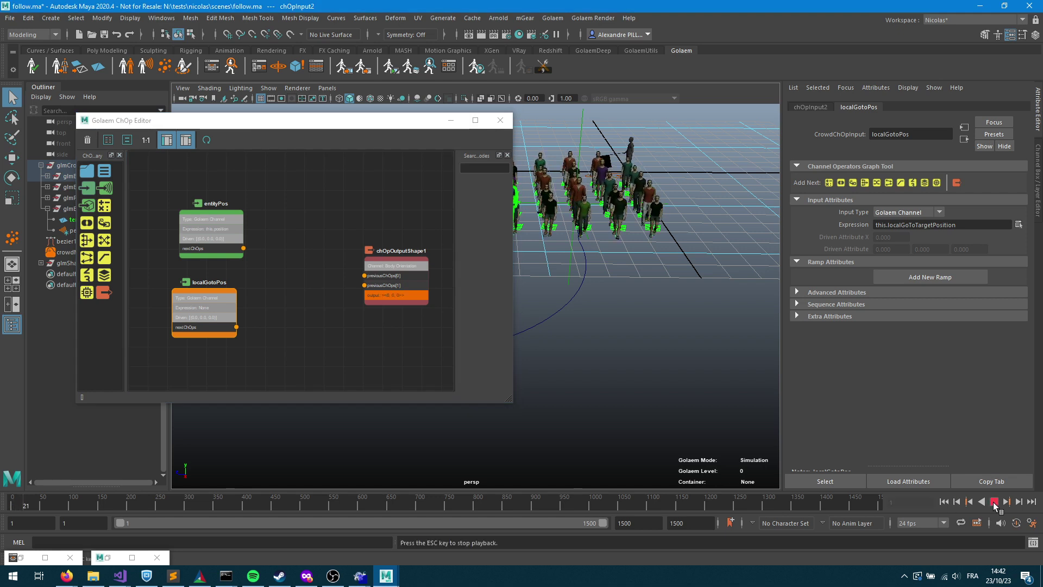
- Stop playback at frame 51 and view the walking agents closely from above
key(Escape)
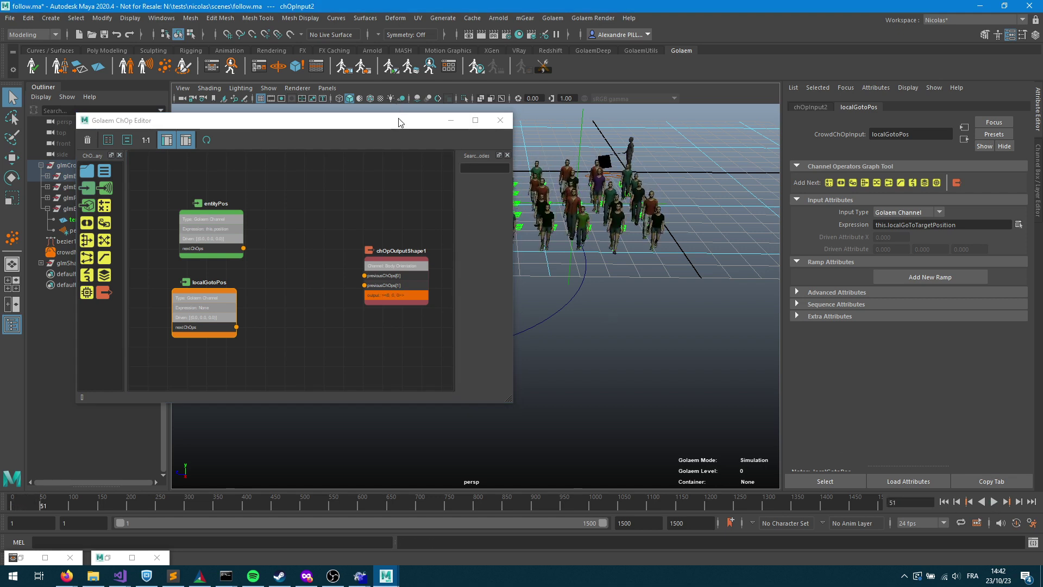
drag(399, 122, 272, 124)
alt+drag(686, 284, 519, 301)
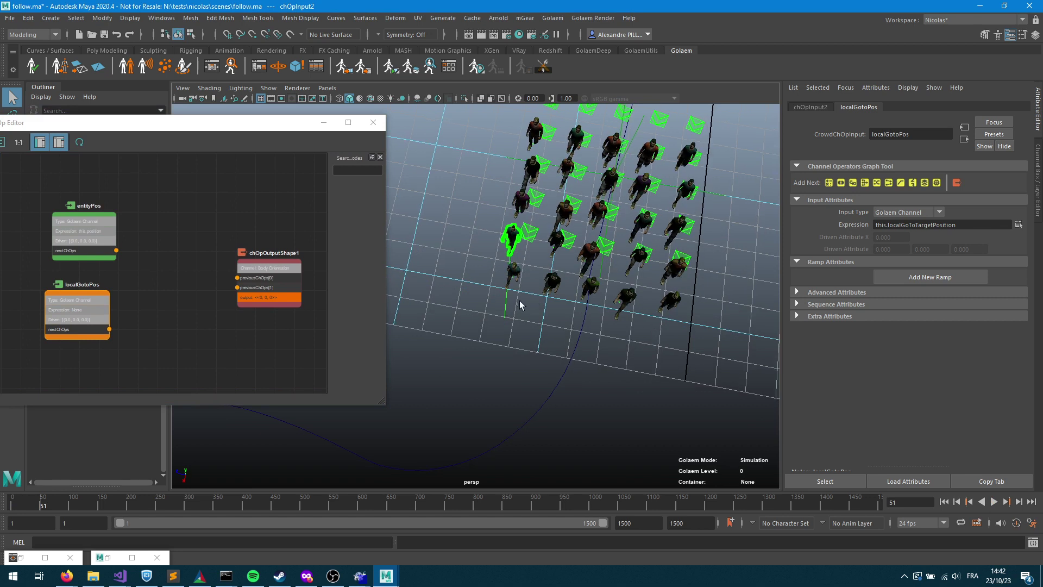
alt+right_drag(520, 301, 699, 298)
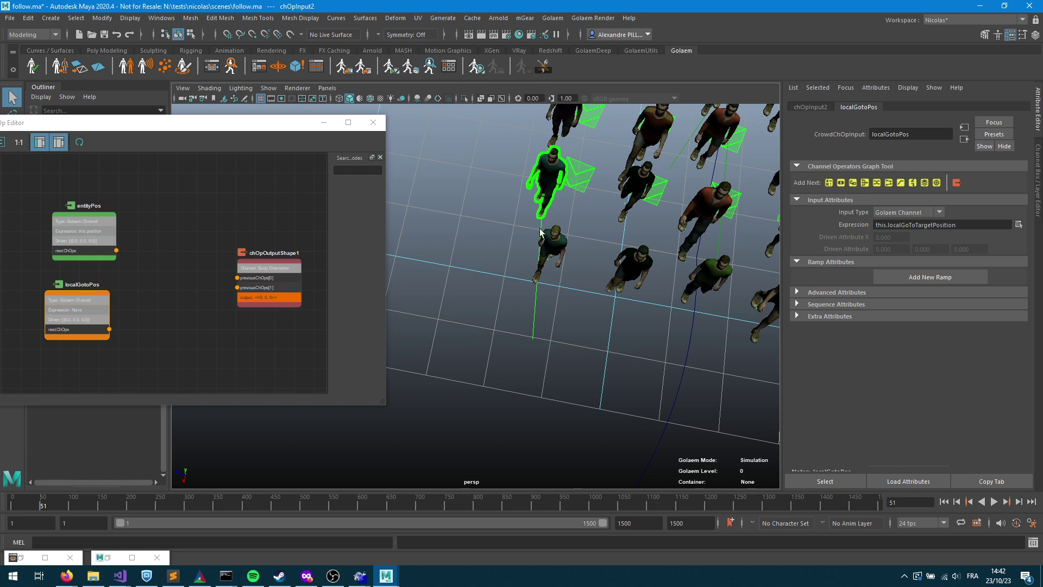
- Add an operation node and arrange entityPos below localGotoPos in the graph
drag(237, 121, 486, 113)
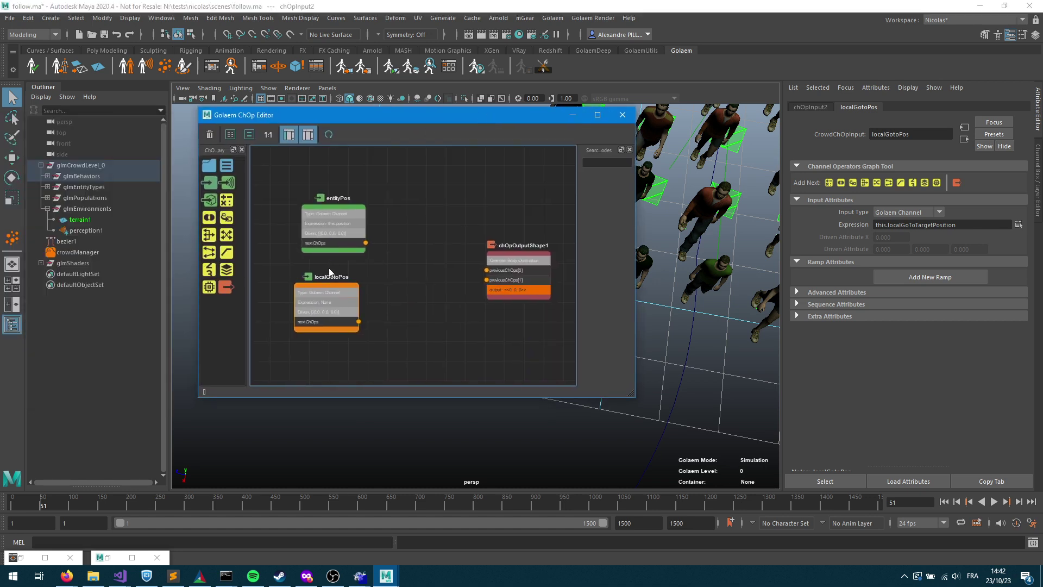
scroll(348, 280, up, 2)
drag(226, 200, 443, 235)
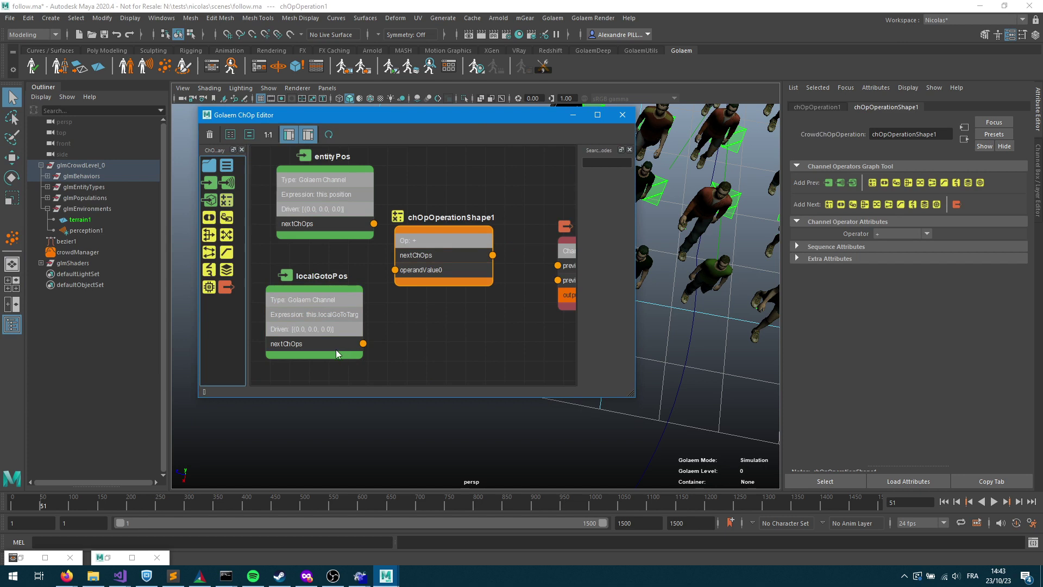
drag(340, 205, 570, 322)
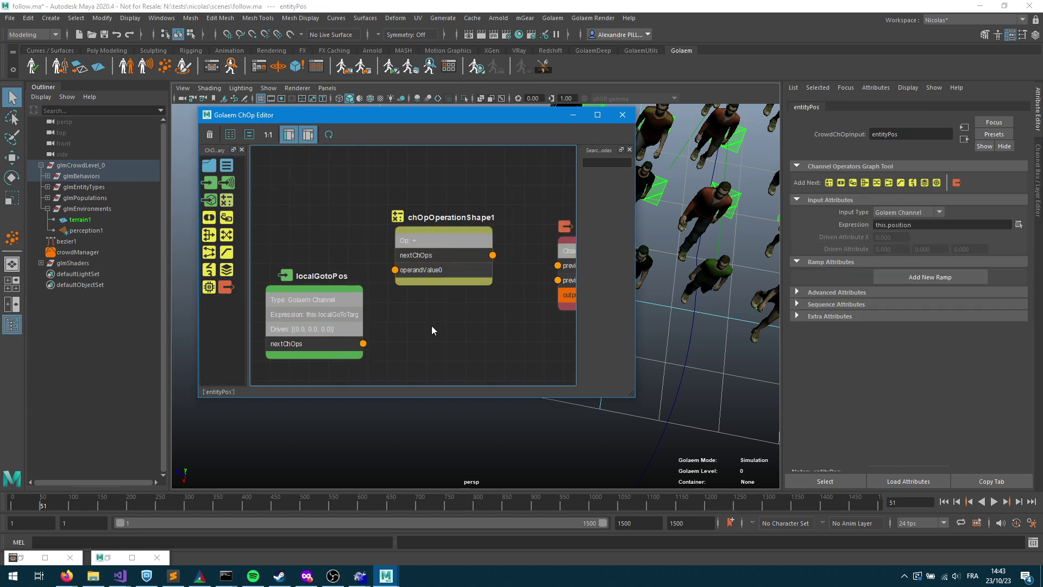
drag(336, 314, 335, 197)
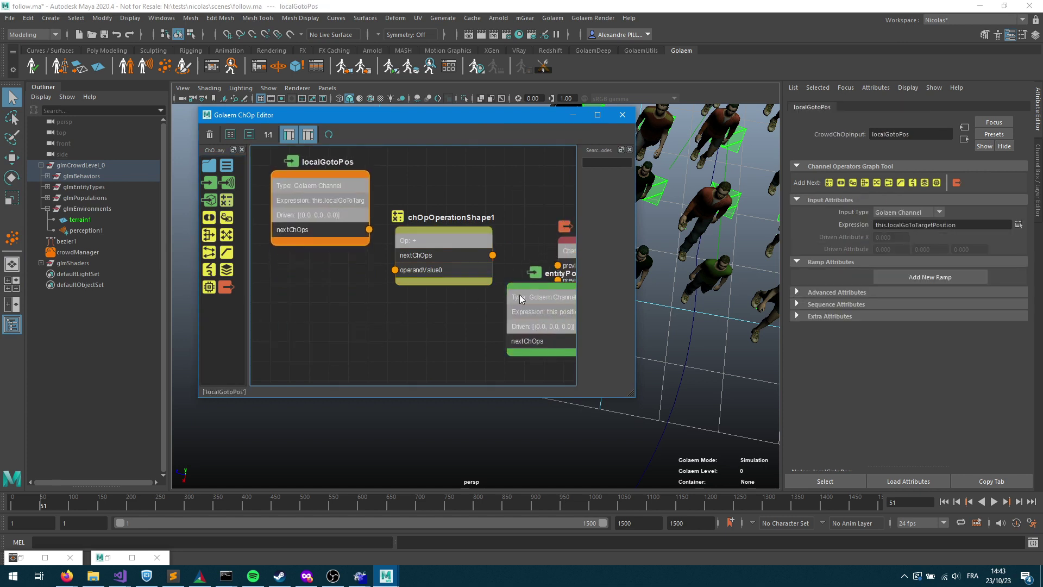
drag(519, 294, 280, 295)
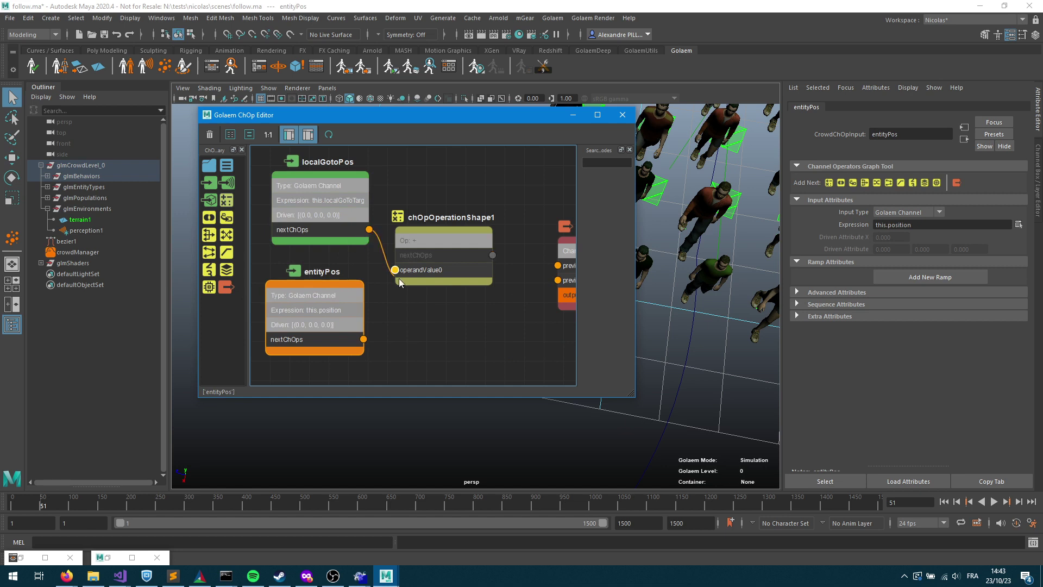
- Wire localGotoPos and entityPos into the operands and set the Operator to '-'
drag(399, 278, 396, 272)
drag(364, 339, 395, 284)
click(478, 240)
click(896, 233)
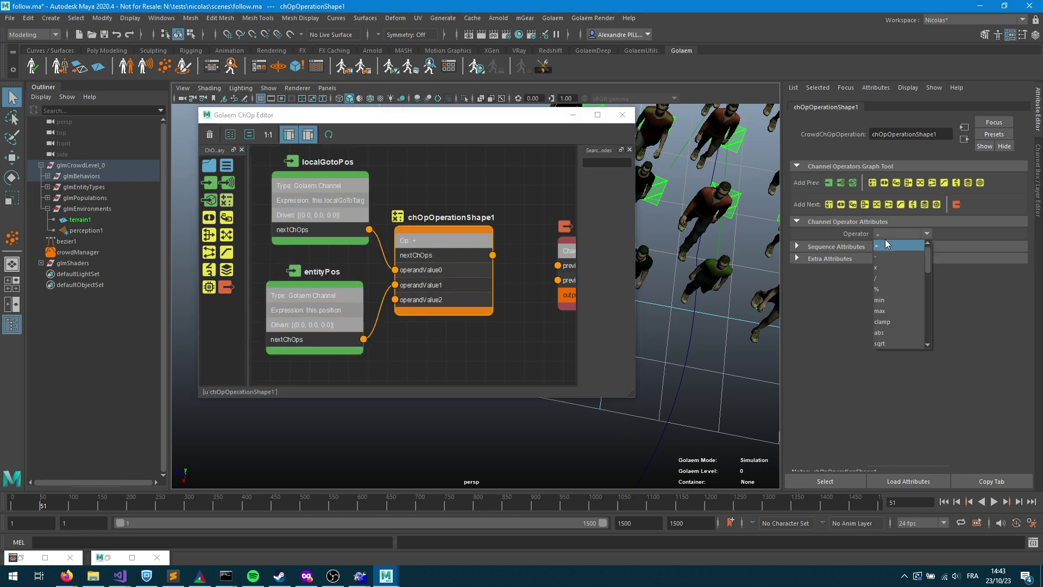
click(882, 254)
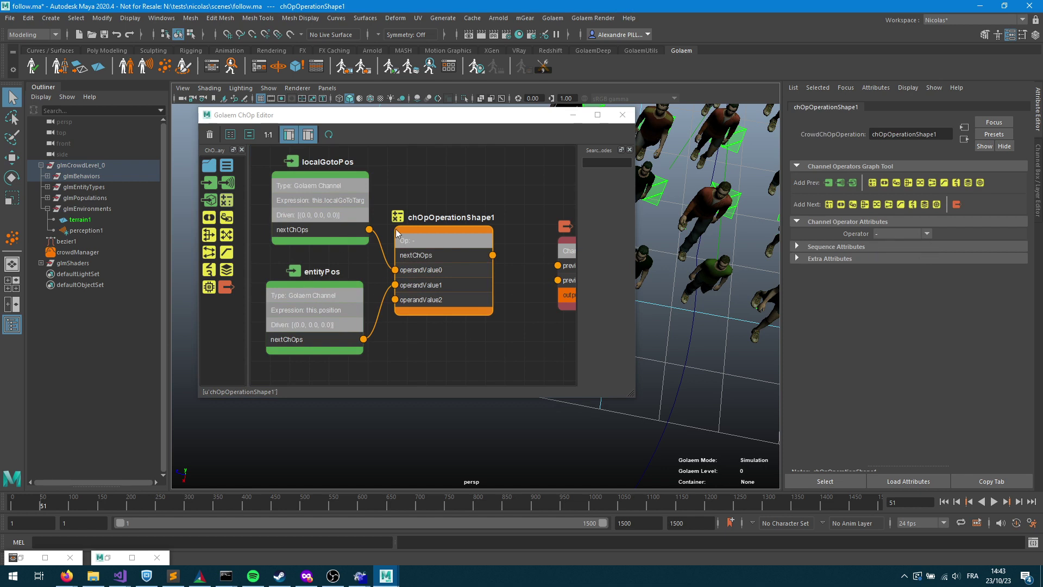
- Move the ChOp Editor aside and shift the three nodes to the top left
drag(488, 123, 329, 118)
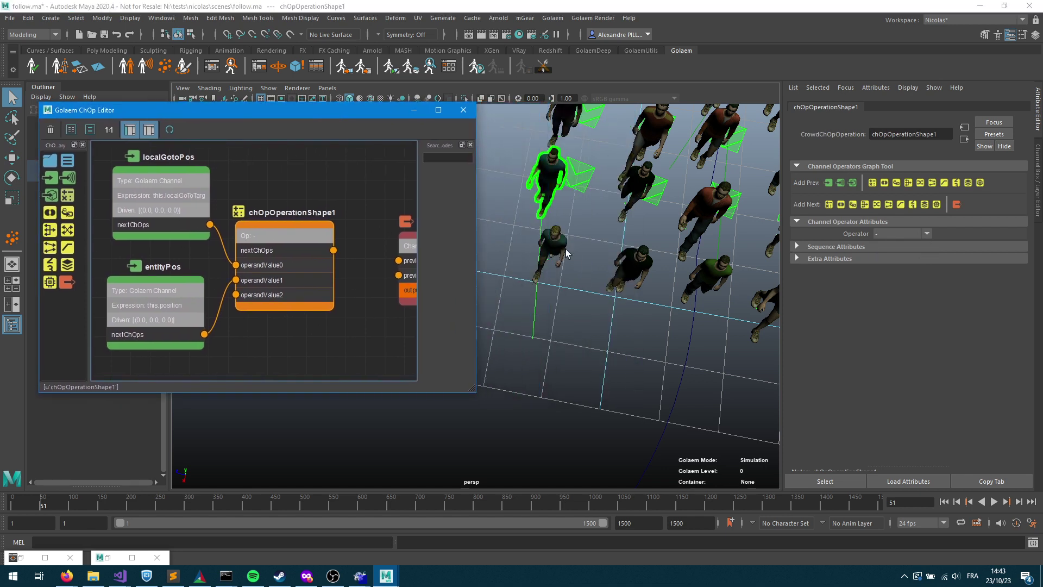
drag(157, 152, 266, 332)
drag(283, 237, 172, 224)
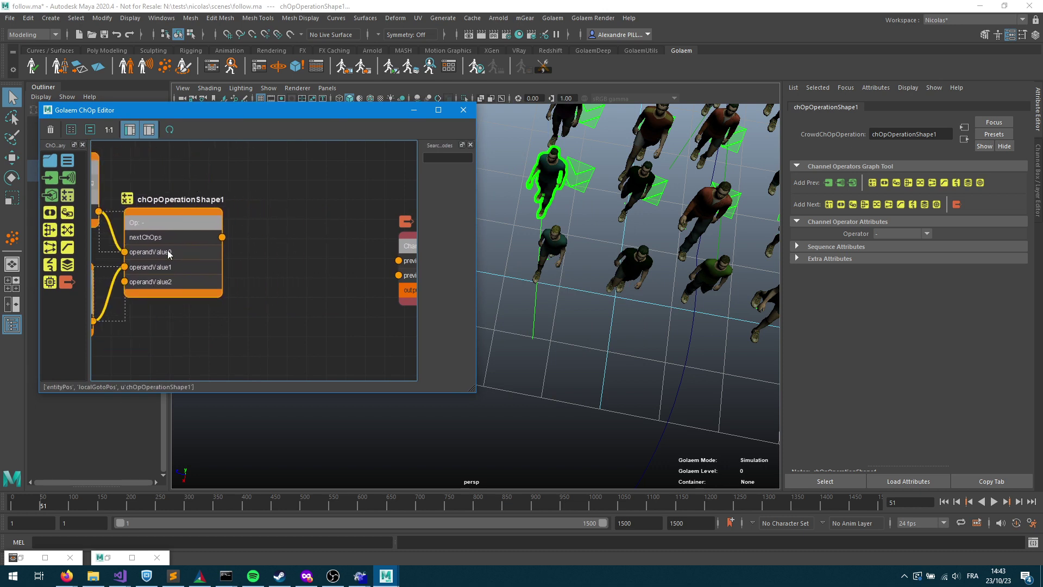
- Add a Converter set to World Direction To World Angle, fed by the subtraction result
drag(66, 210, 256, 250)
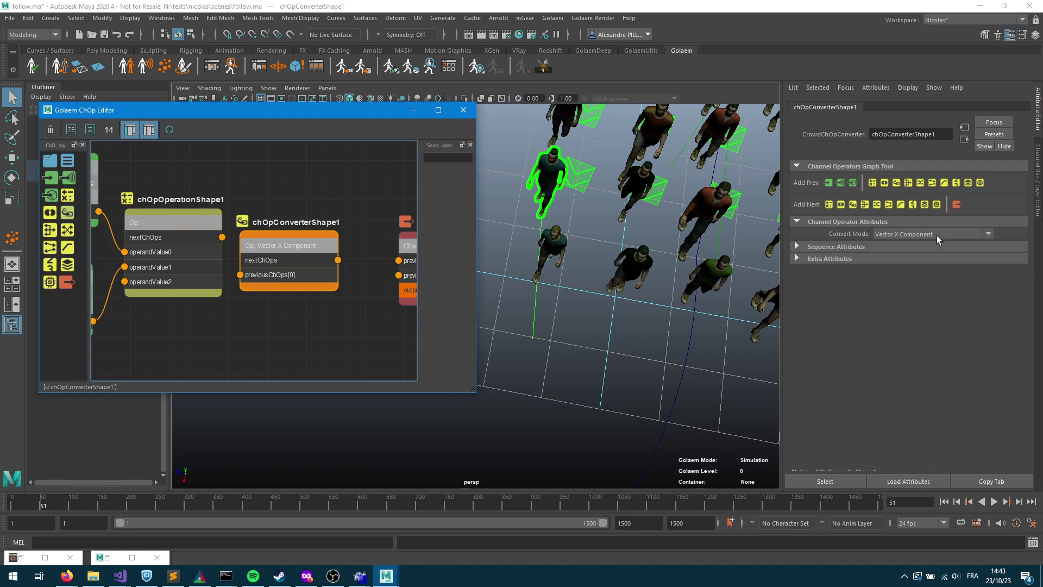
click(911, 235)
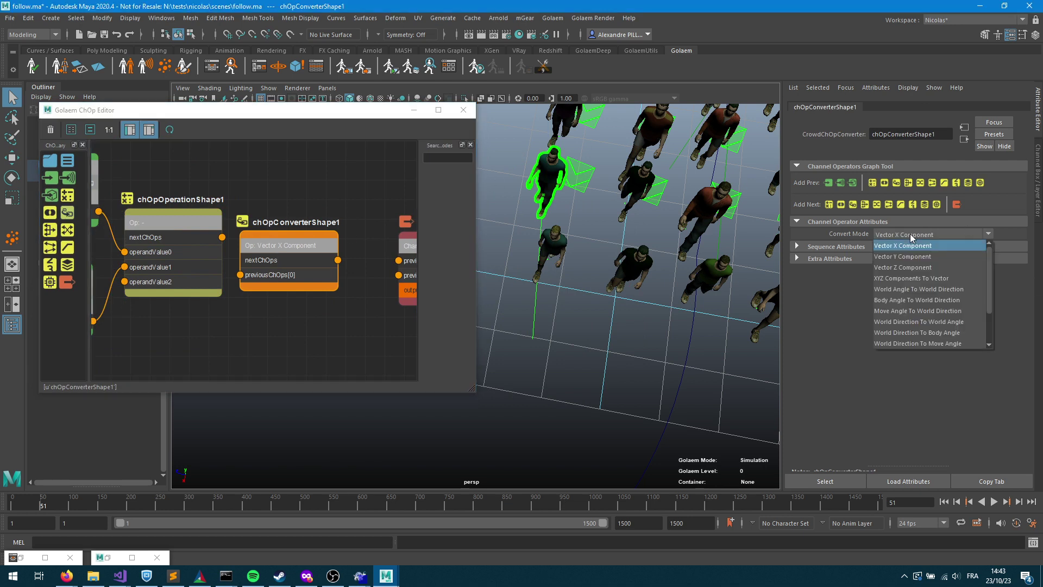
click(926, 323)
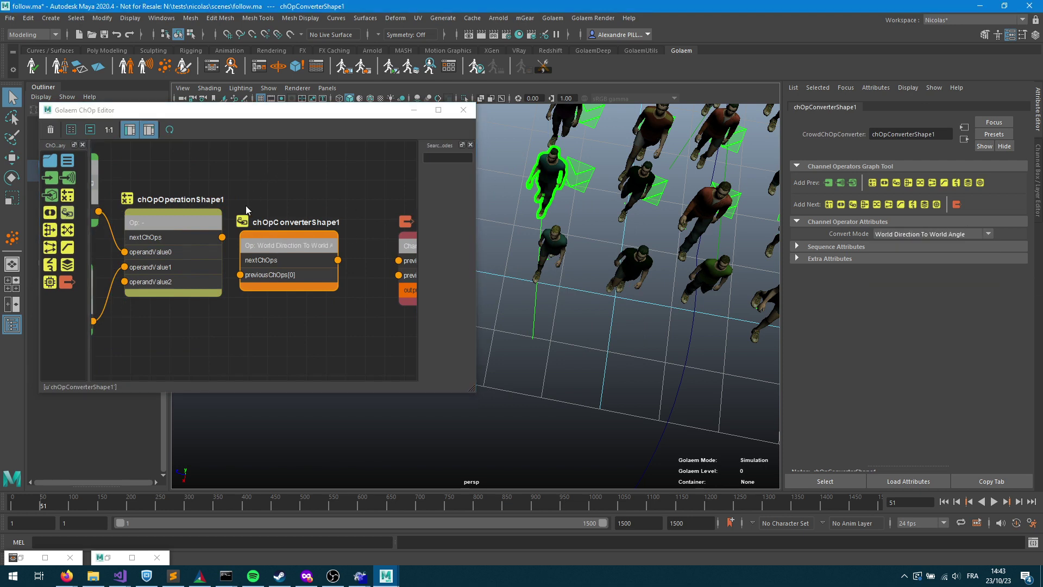
drag(222, 239, 399, 261)
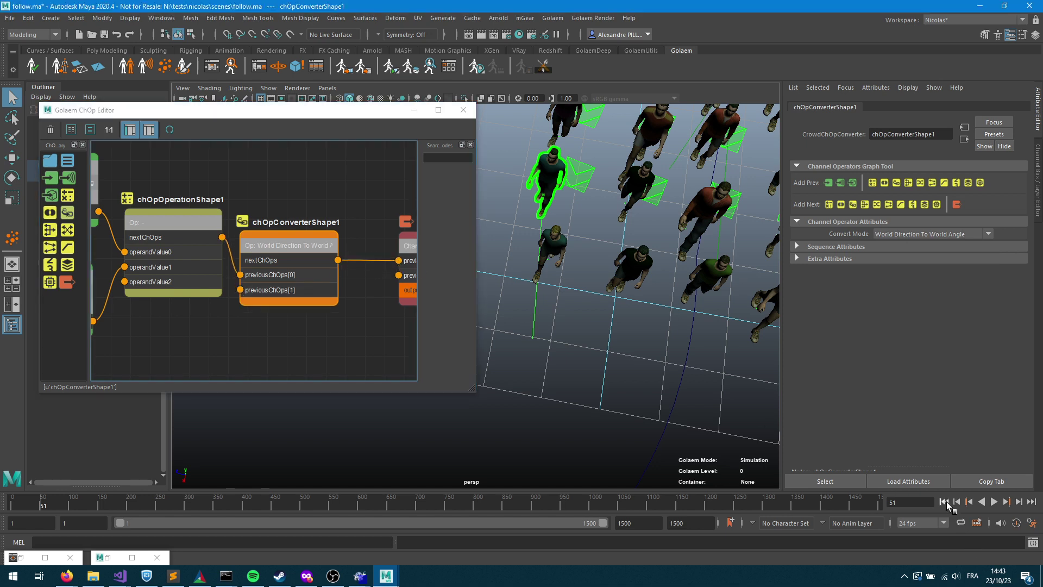
- Replay the crowd simulation from the start and orbit around the walking agents
click(943, 501)
click(994, 501)
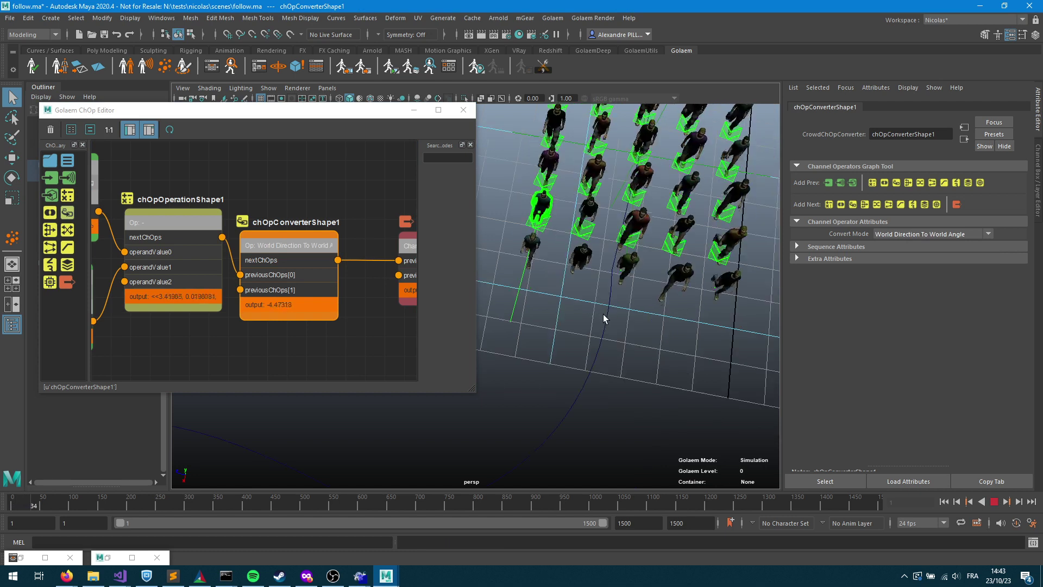
alt+right_drag(634, 327, 629, 292)
alt+drag(629, 292, 698, 277)
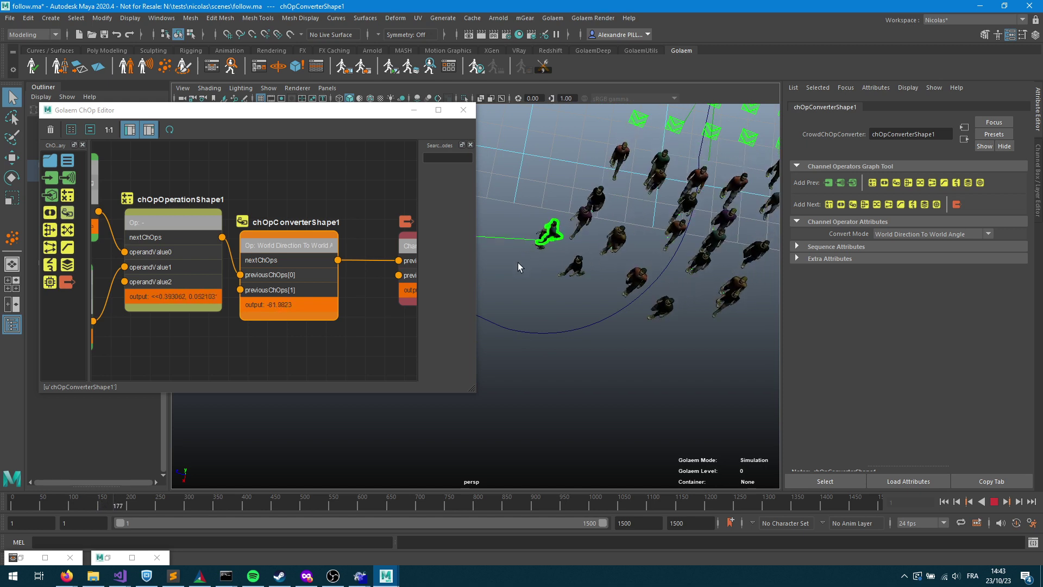
alt+right_drag(568, 273, 693, 298)
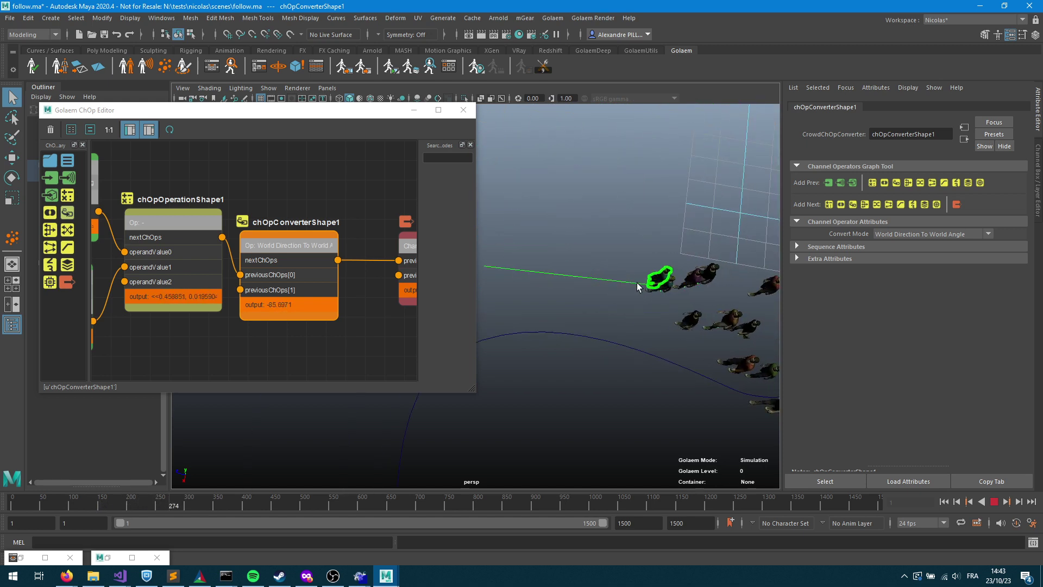
alt+drag(595, 307, 724, 303)
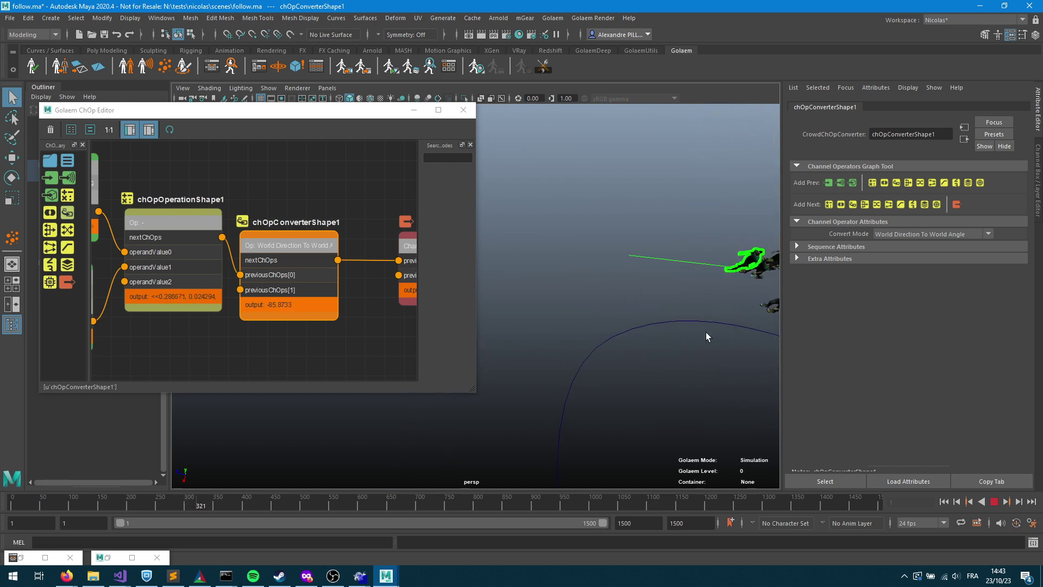
alt+middle_drag(705, 331, 595, 297)
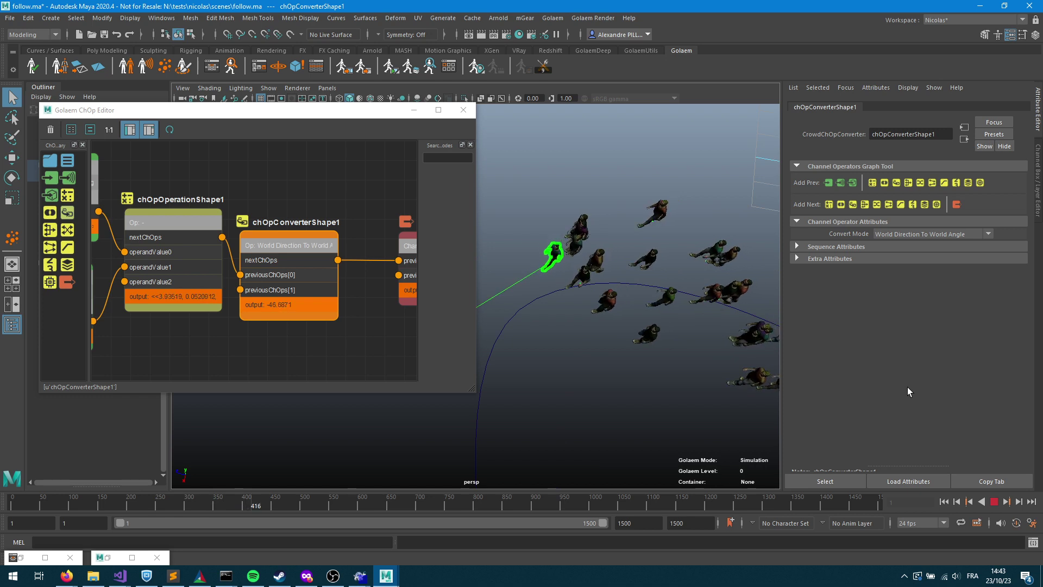
- Stop at frame 452, reveal chOpOutputShape1 in the graph, and move it right
key(alt+v)
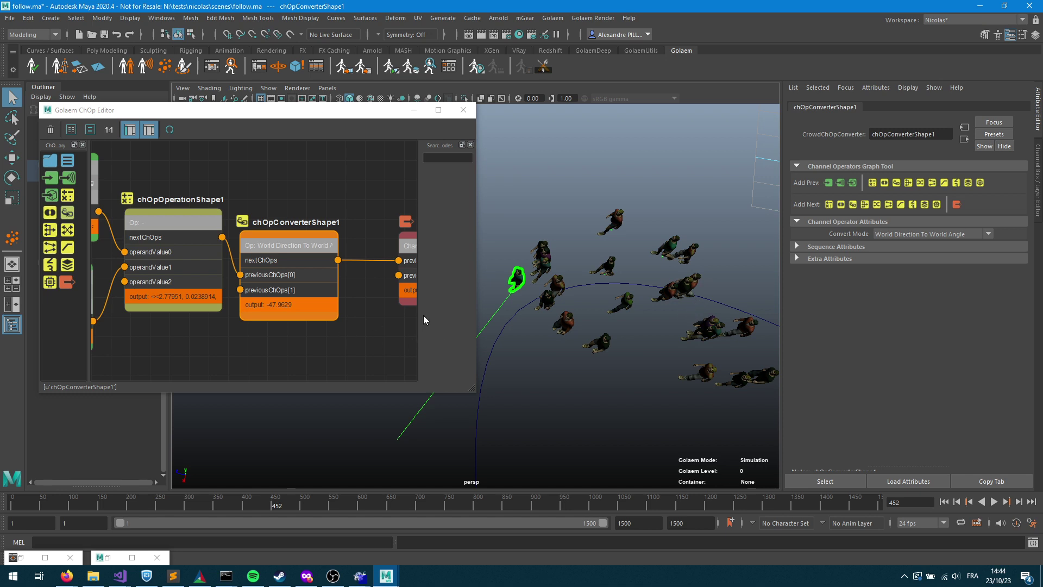
middle_drag(320, 243, 127, 206)
drag(224, 230, 324, 229)
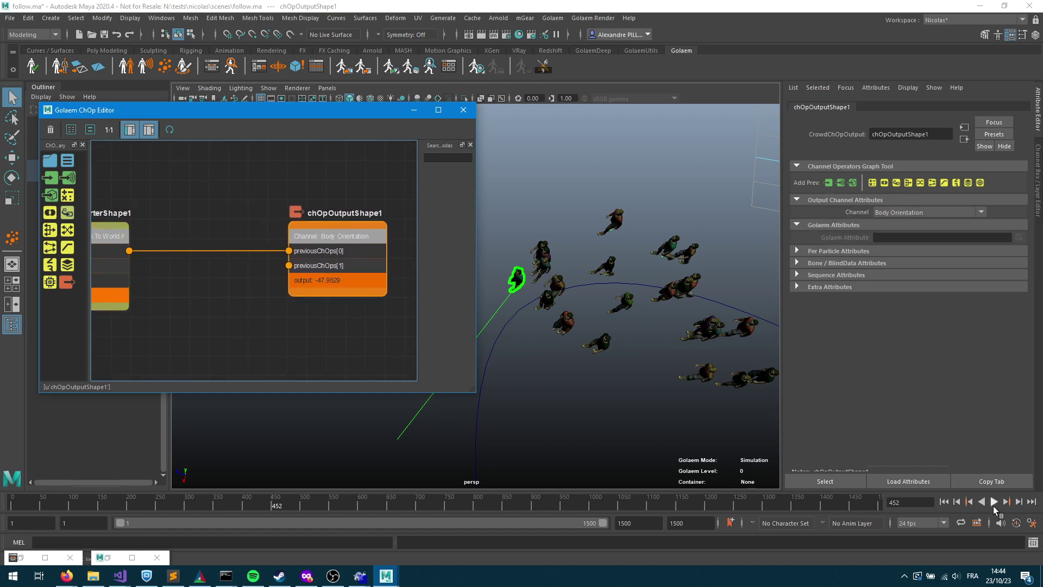
- Replay from frame 1, stop at frame 407, and insert an accumulator between converter and output
click(944, 502)
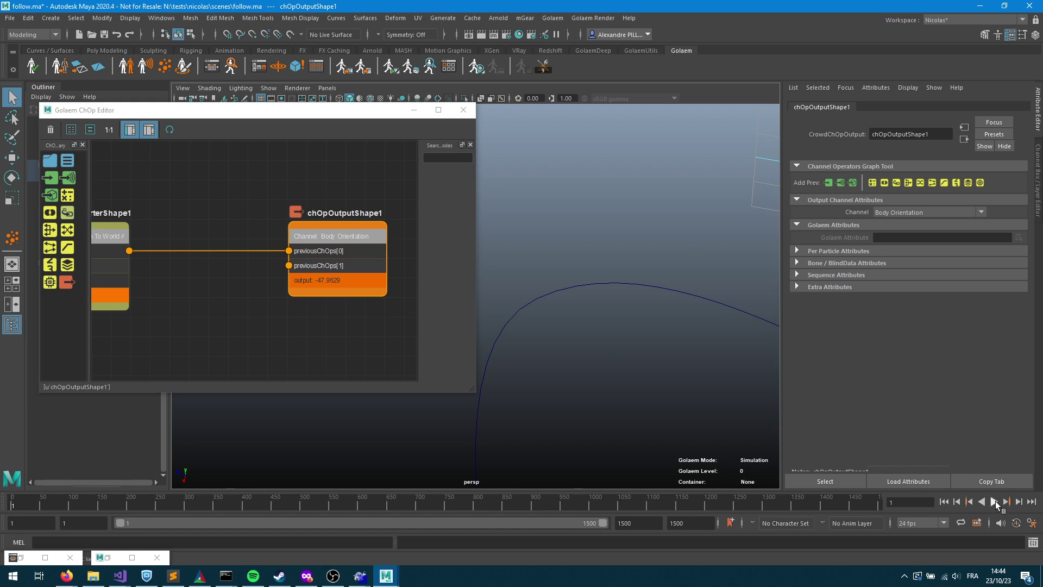
click(994, 502)
alt+middle_drag(588, 281, 459, 289)
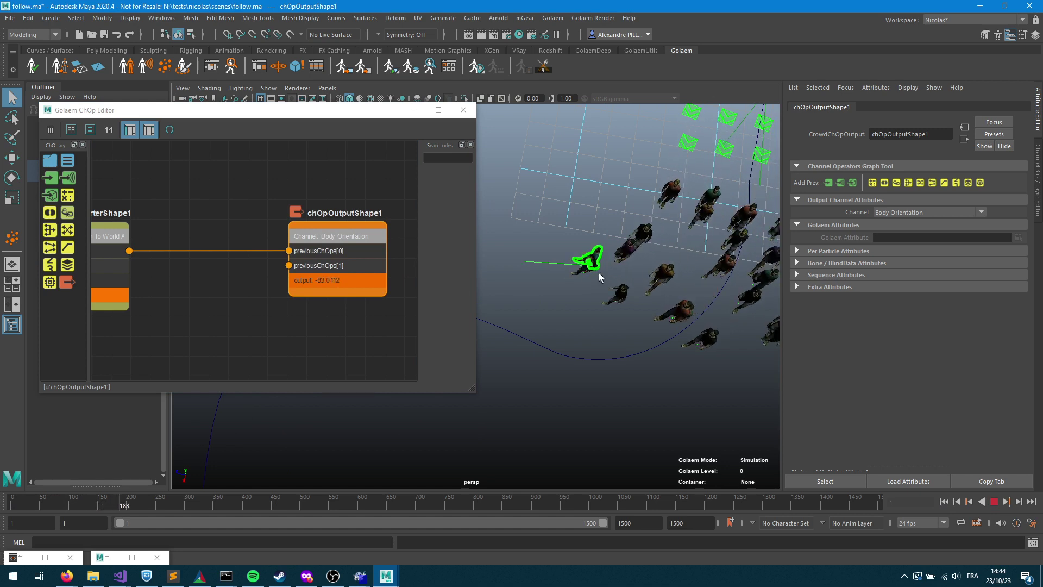
alt+drag(559, 321, 782, 365)
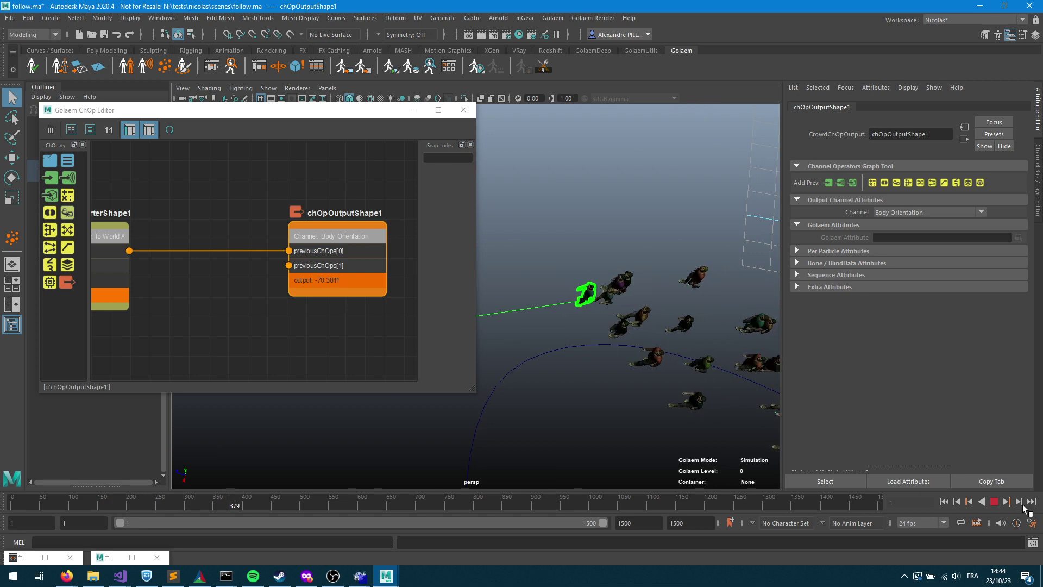
key(Escape)
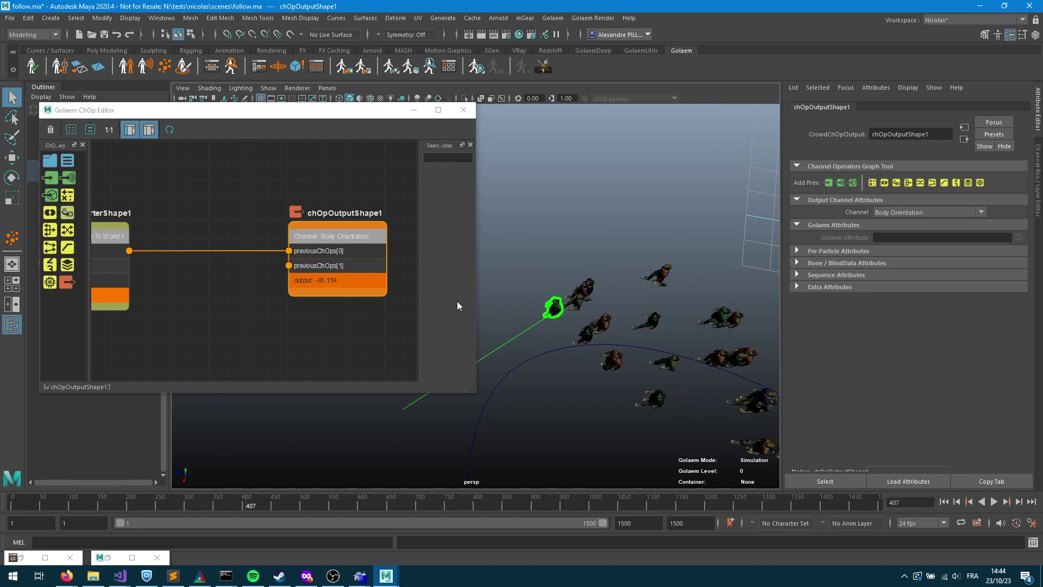
drag(64, 269, 218, 253)
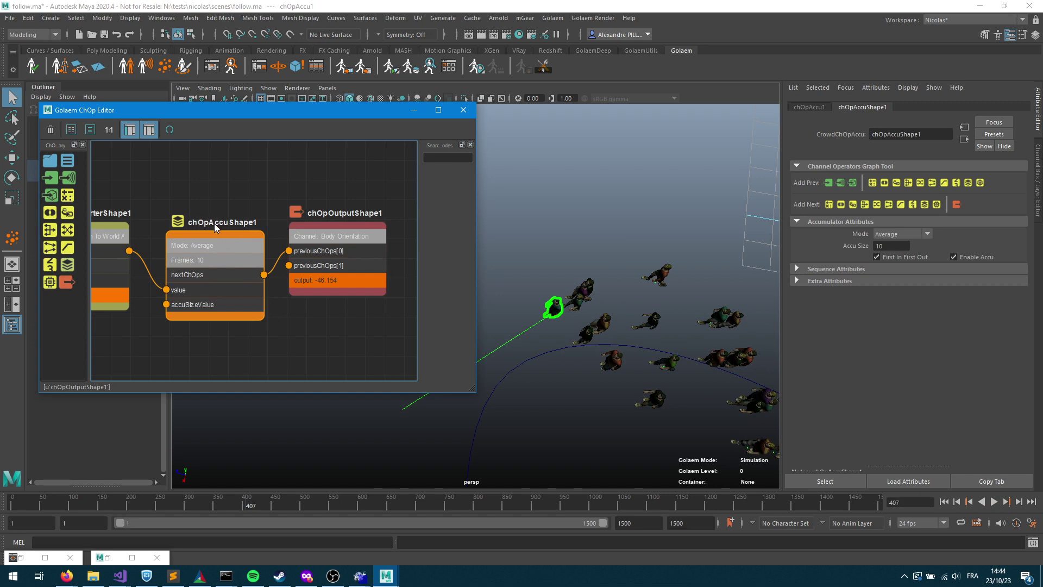
- Keep the accumulator on Average mode with Accu Size 10 and replay from the start
click(888, 233)
click(890, 233)
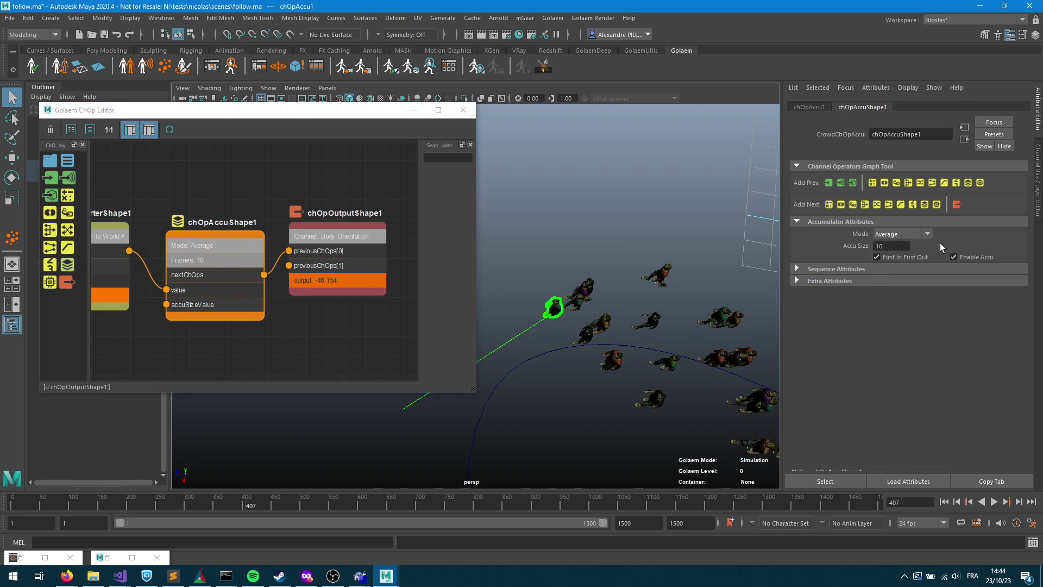
click(944, 503)
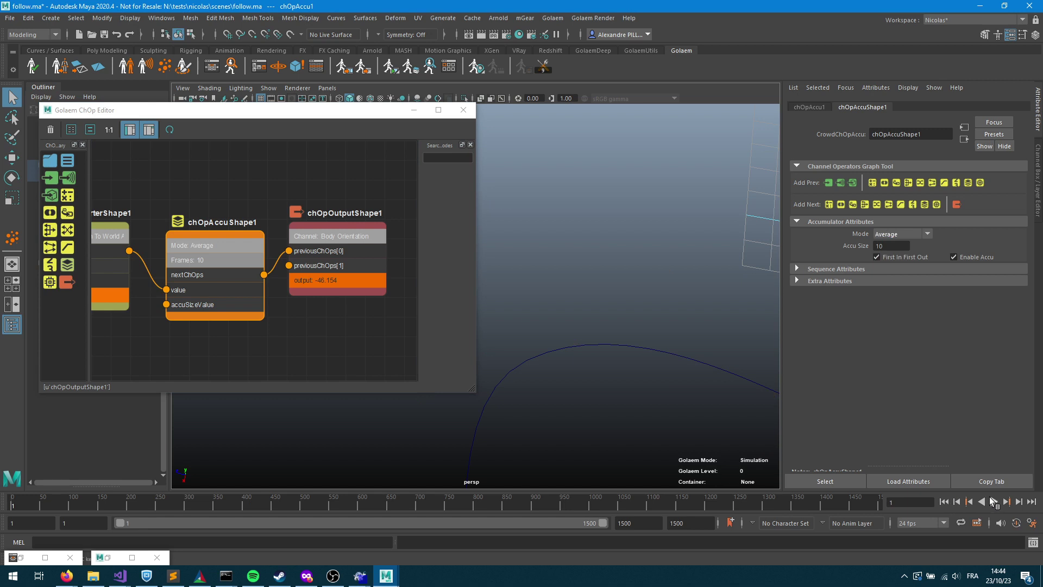
click(994, 501)
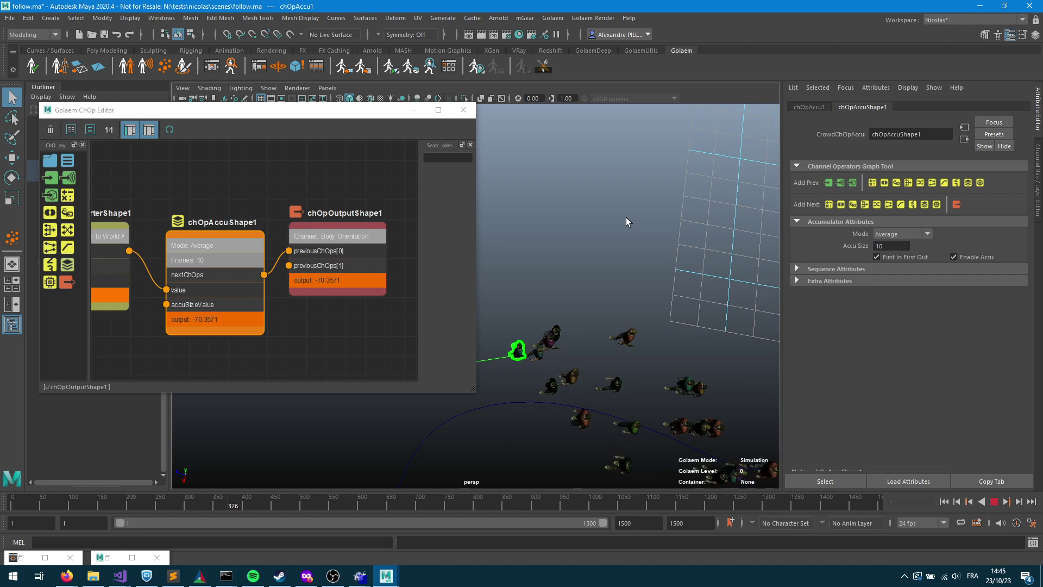
- Halt playback at frame 515, then select one walking crowd agent and move the camera closer
alt+drag(625, 220, 595, 290)
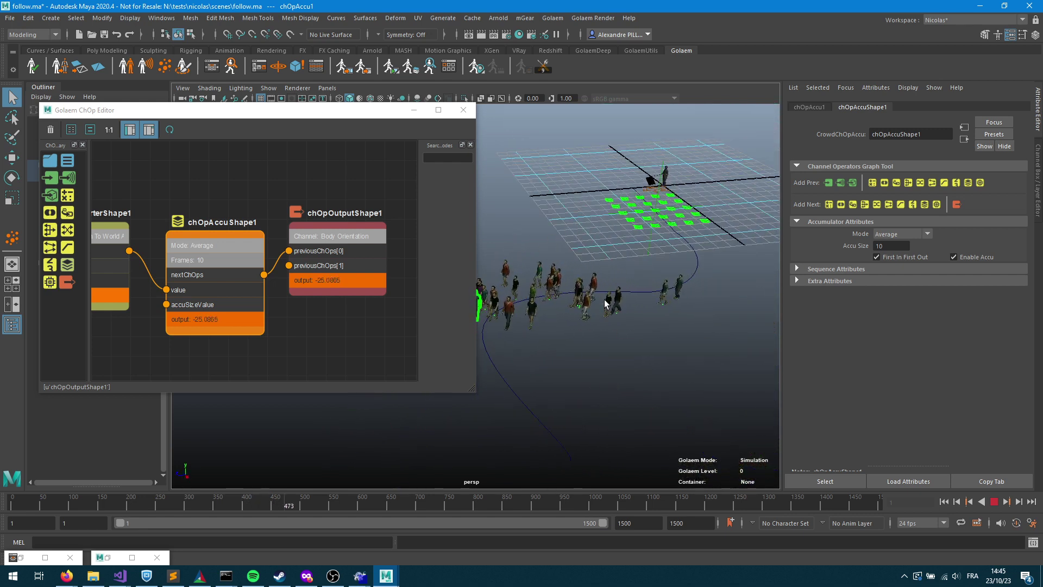
click(998, 502)
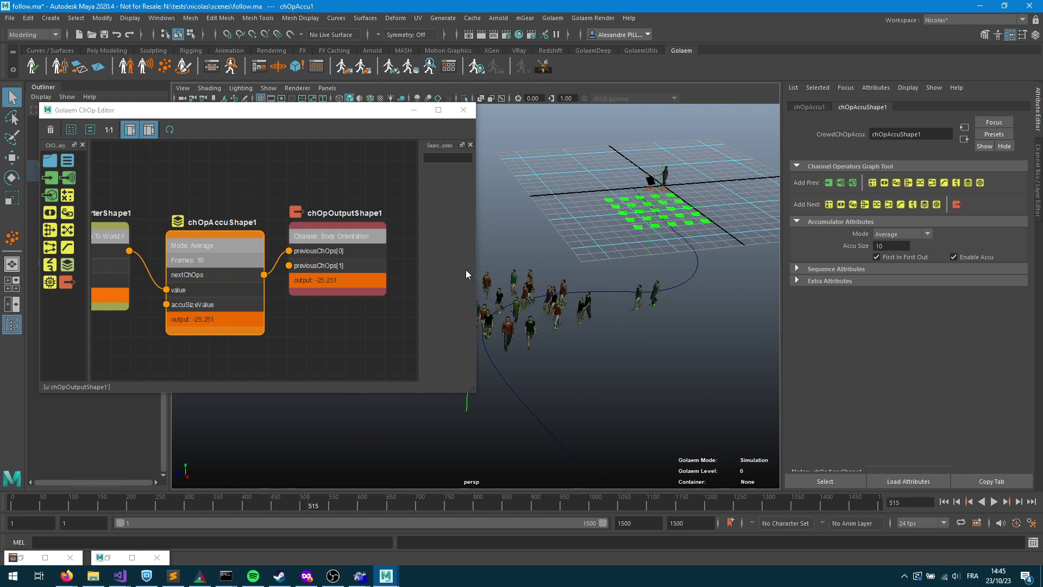
click(573, 318)
alt+right_drag(574, 317, 718, 338)
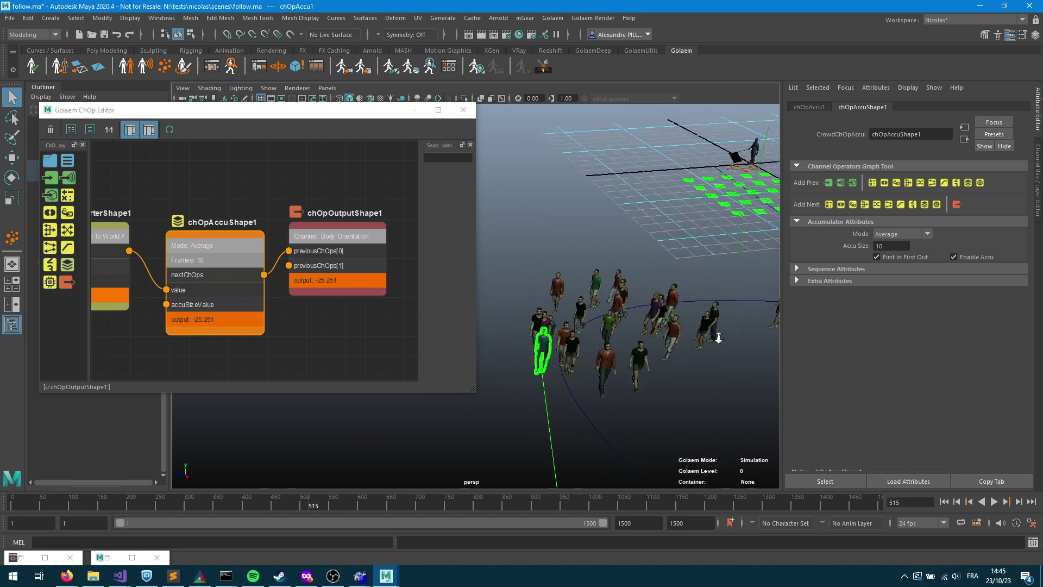